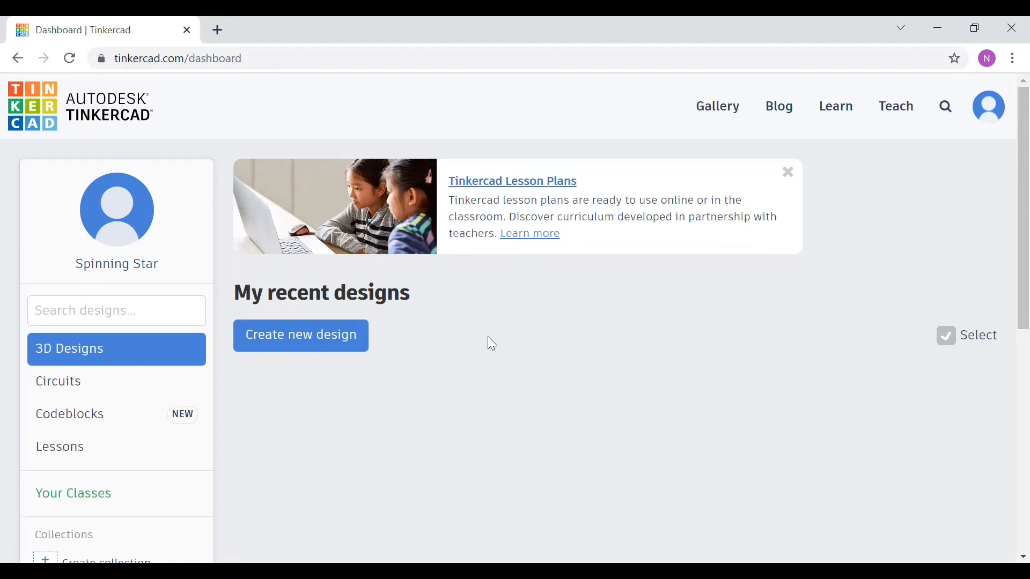
Step: Create a new 3D design and rename it Spinning Star
{"action": "left_click", "coordinate": [329, 335]}
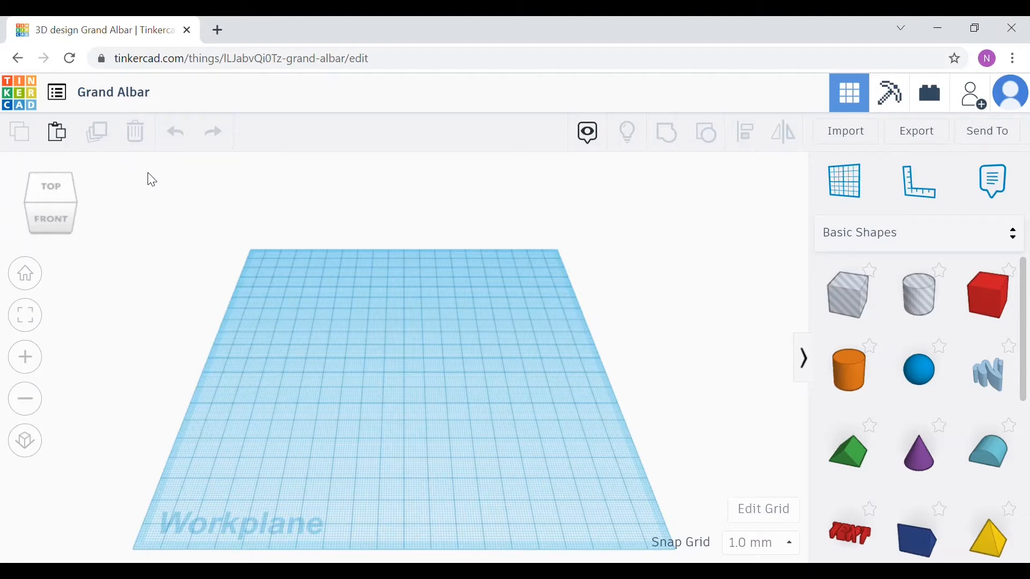
{"action": "left_click", "coordinate": [108, 106]}
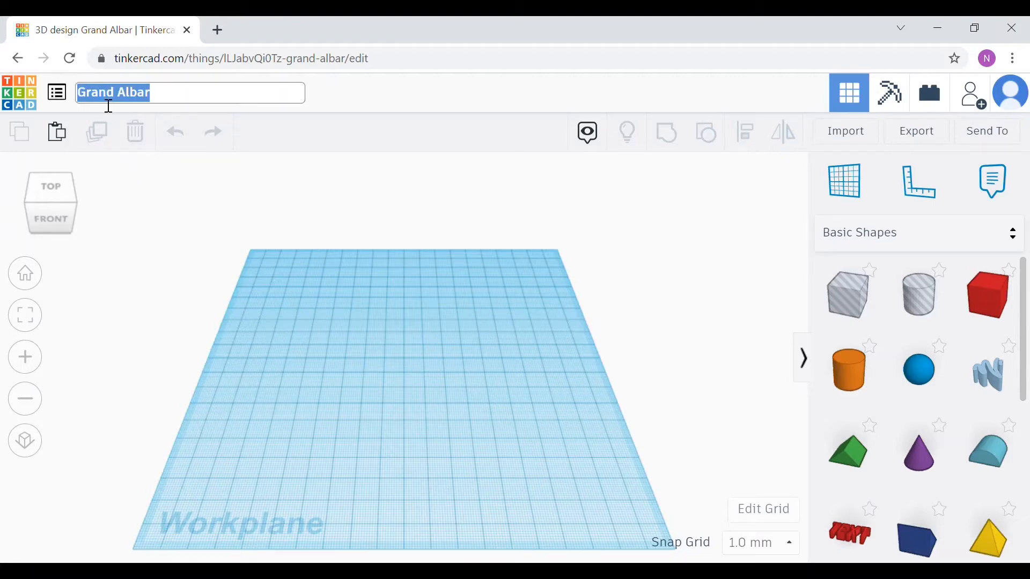
{"action": "type", "text": "S"}
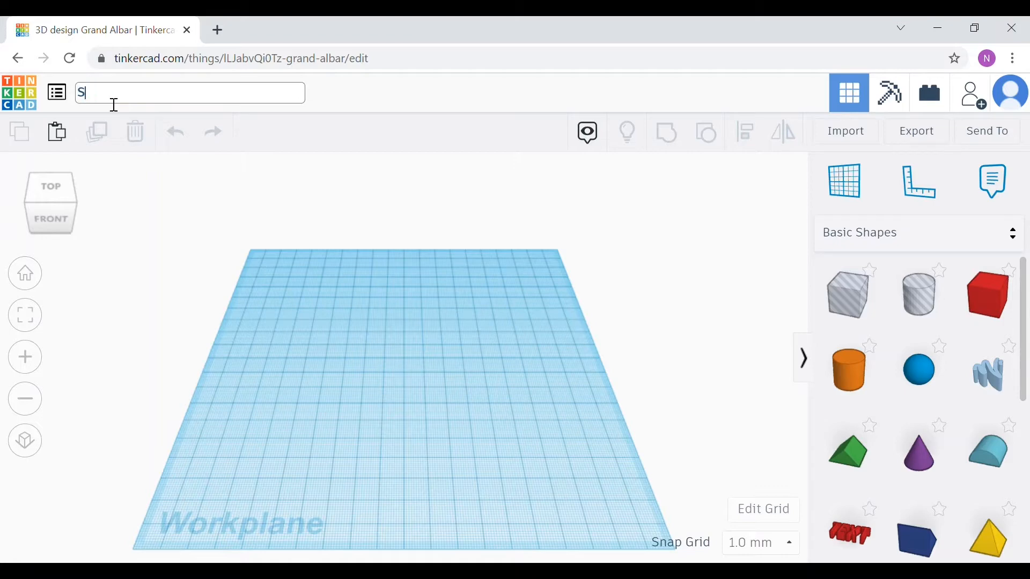
{"action": "type", "text": "pinning Star"}
{"action": "left_click", "coordinate": [136, 172]}
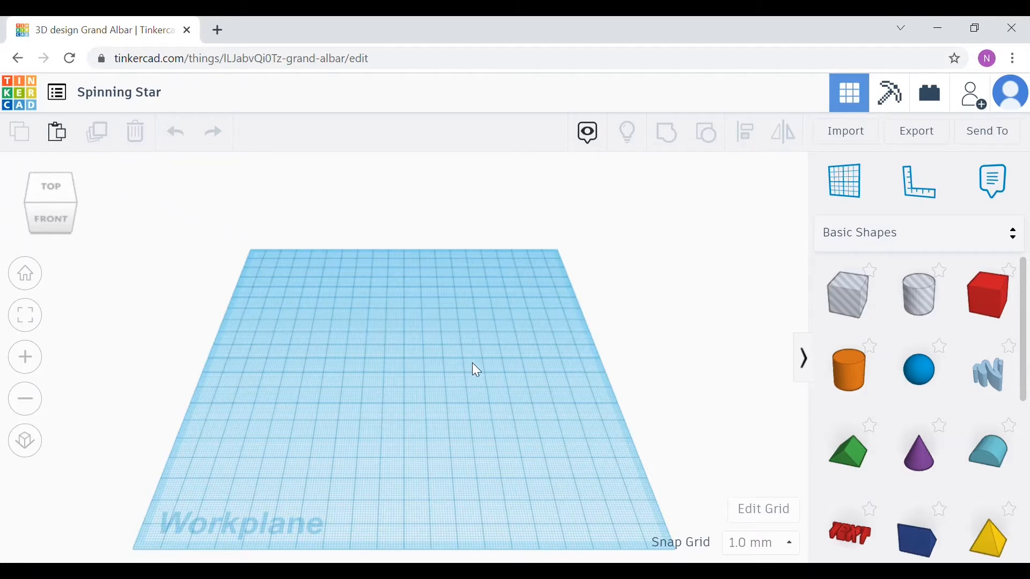
Step: Orbit and zoom around the empty workplane, then return to the home view
{"action": "left_click_drag", "start_coordinate": [509, 358], "coordinate": [510, 358]}
{"action": "left_click_drag", "start_coordinate": [700, 369], "coordinate": [506, 277]}
{"action": "right_click_drag", "start_coordinate": [354, 253], "coordinate": [534, 275]}
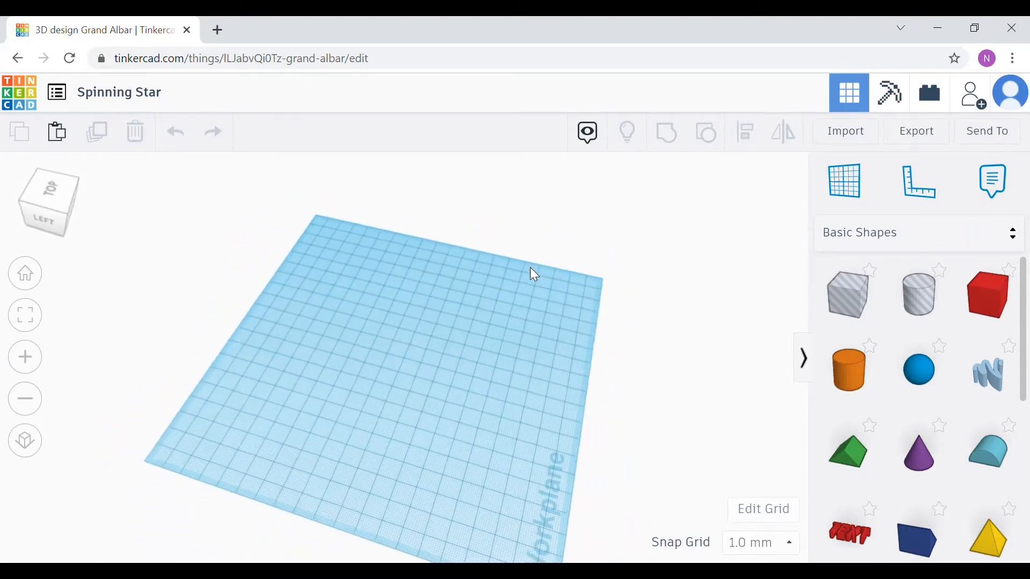
{"action": "scroll", "coordinate": [530, 268], "scroll_direction": "down", "scroll_amount": 2}
{"action": "scroll", "coordinate": [517, 283], "scroll_direction": "up", "scroll_amount": 6}
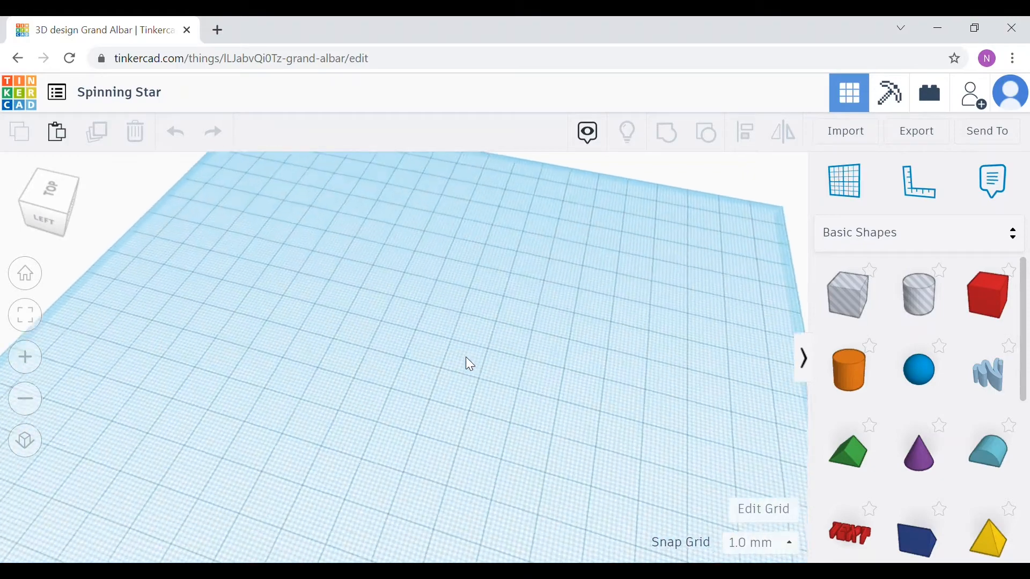
{"action": "scroll", "coordinate": [467, 357], "scroll_direction": "down", "scroll_amount": 5}
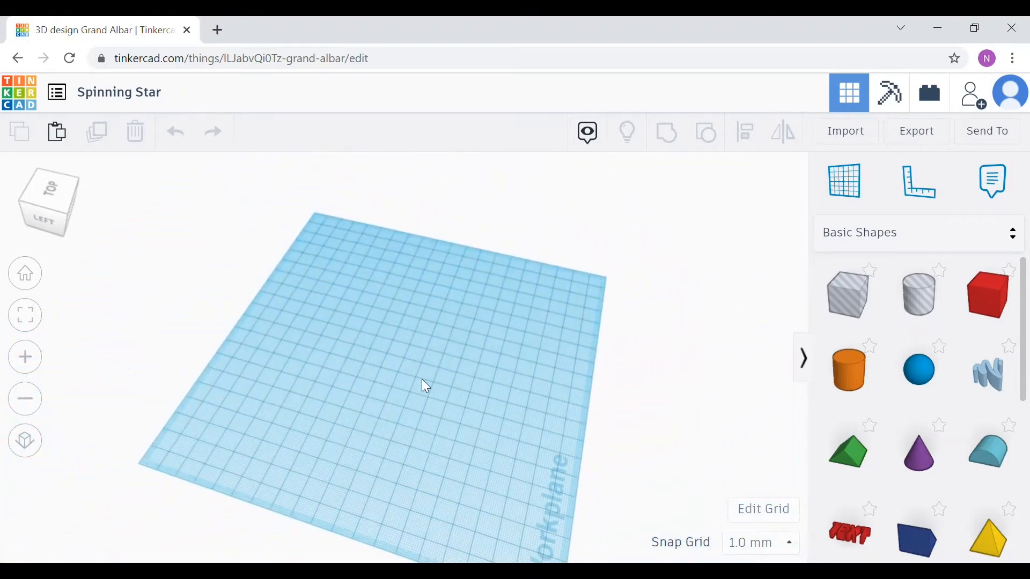
{"action": "middle_click_drag", "start_coordinate": [425, 378], "coordinate": [462, 341]}
{"action": "scroll", "coordinate": [441, 322], "scroll_direction": "down", "scroll_amount": 3}
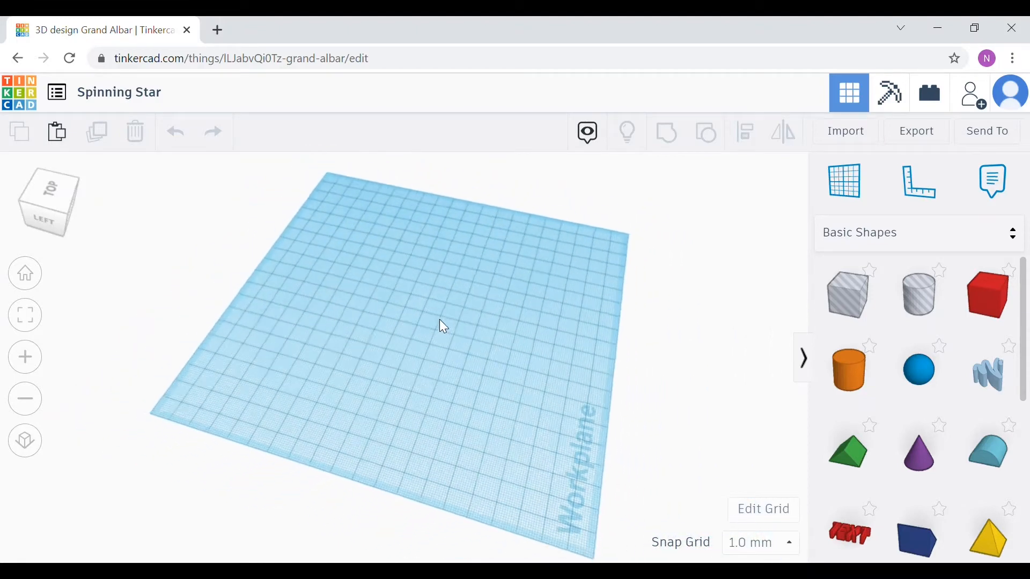
{"action": "scroll", "coordinate": [442, 325], "scroll_direction": "up", "scroll_amount": 5}
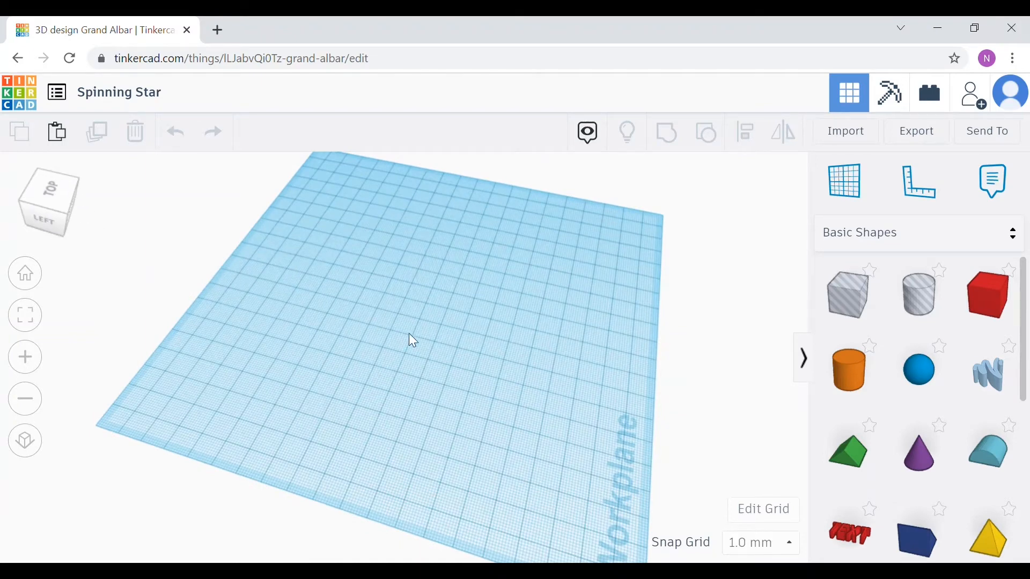
{"action": "right_click_drag", "start_coordinate": [551, 385], "coordinate": [407, 352]}
{"action": "mouse_move", "coordinate": [54, 203]}
{"action": "left_mouse_down"}
{"action": "mouse_move", "coordinate": [73, 201]}
{"action": "mouse_move", "coordinate": [54, 192]}
{"action": "mouse_move", "coordinate": [53, 214]}
{"action": "mouse_move", "coordinate": [54, 205]}
{"action": "left_mouse_up"}
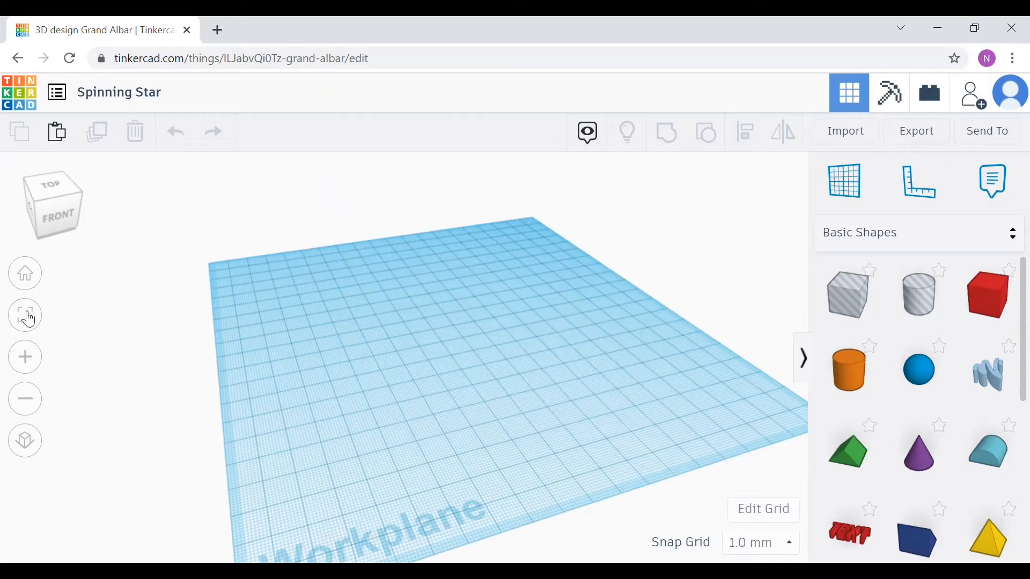
{"action": "left_click", "coordinate": [25, 358]}
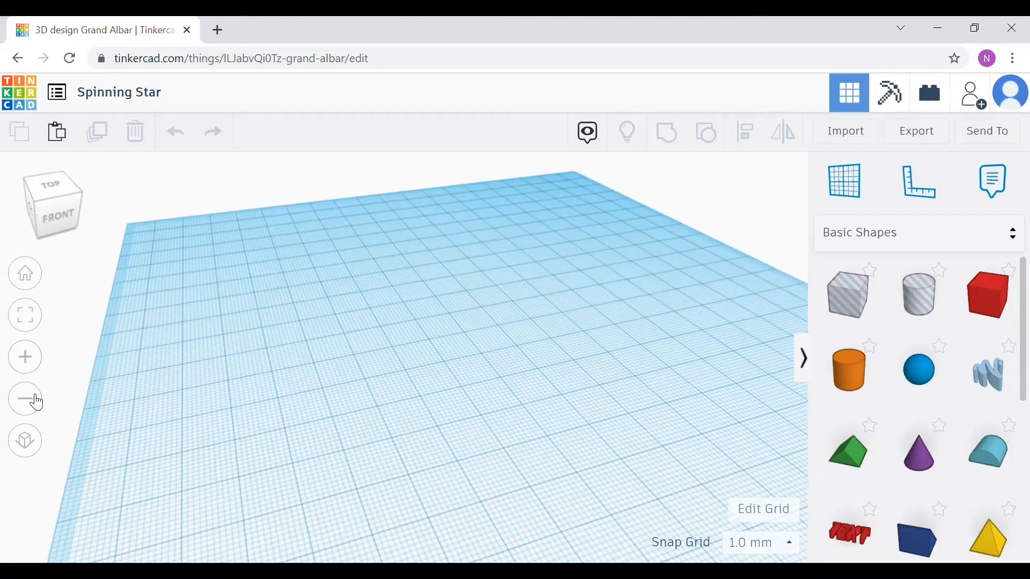
{"action": "left_click", "coordinate": [34, 400]}
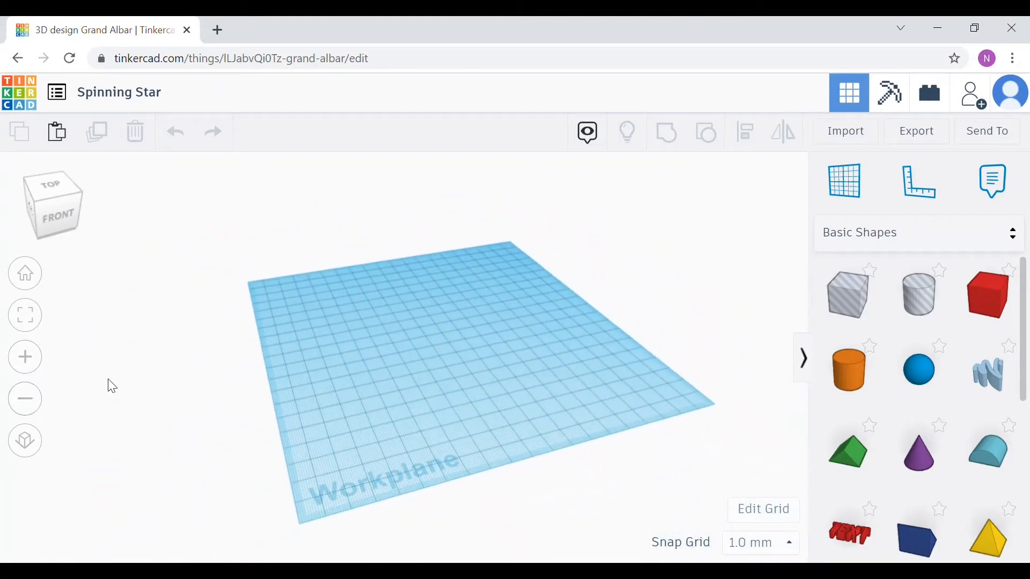
{"action": "left_click", "coordinate": [25, 275]}
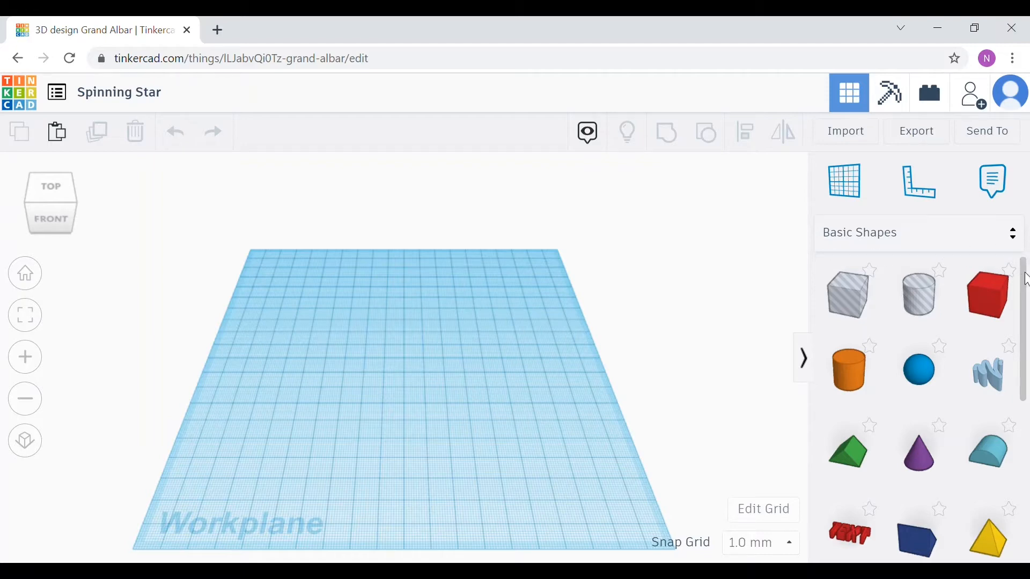
Step: Place a Star shape from Basic Shapes in the middle of the workplane and rotate it upright
{"action": "left_click_drag", "start_coordinate": [1027, 279], "coordinate": [1029, 446]}
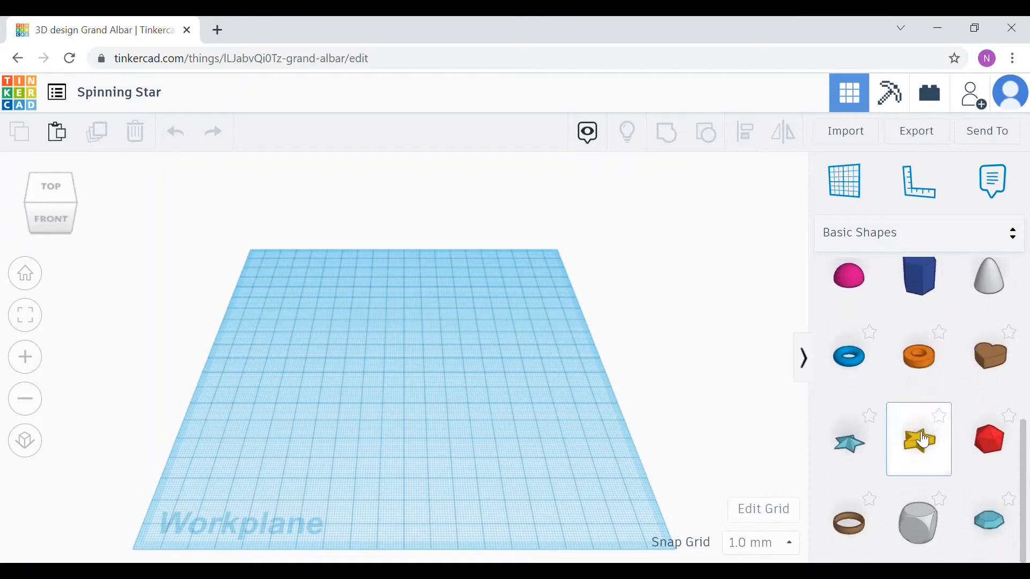
{"action": "left_click_drag", "start_coordinate": [923, 440], "coordinate": [400, 355]}
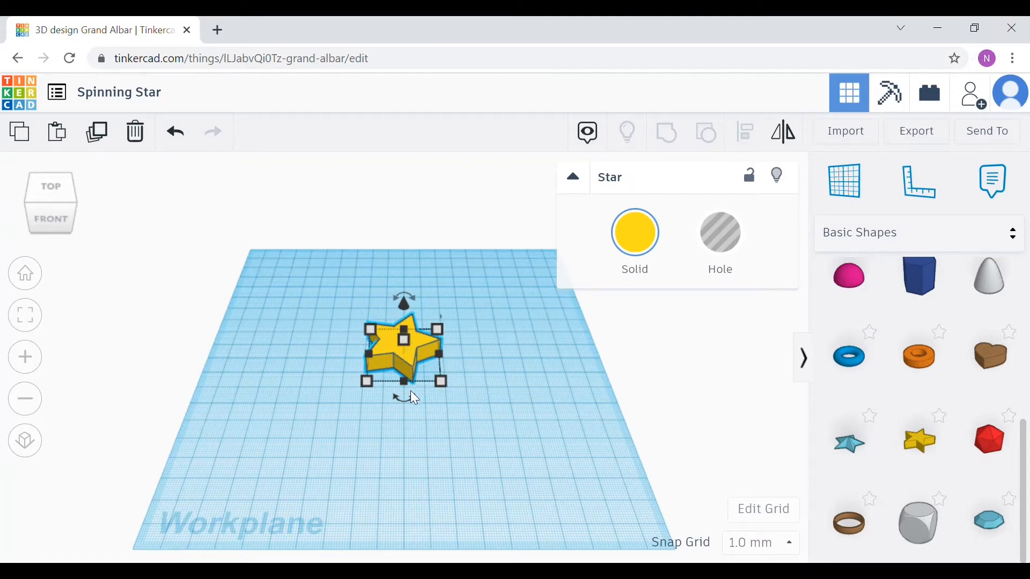
{"action": "mouse_move", "coordinate": [405, 383]}
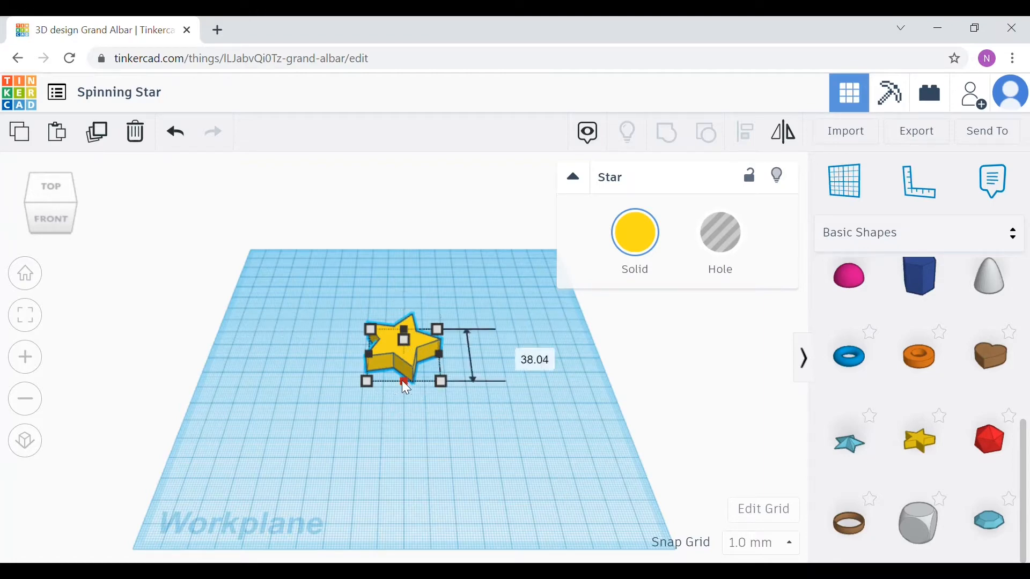
{"action": "left_click_drag", "start_coordinate": [407, 394], "coordinate": [452, 355]}
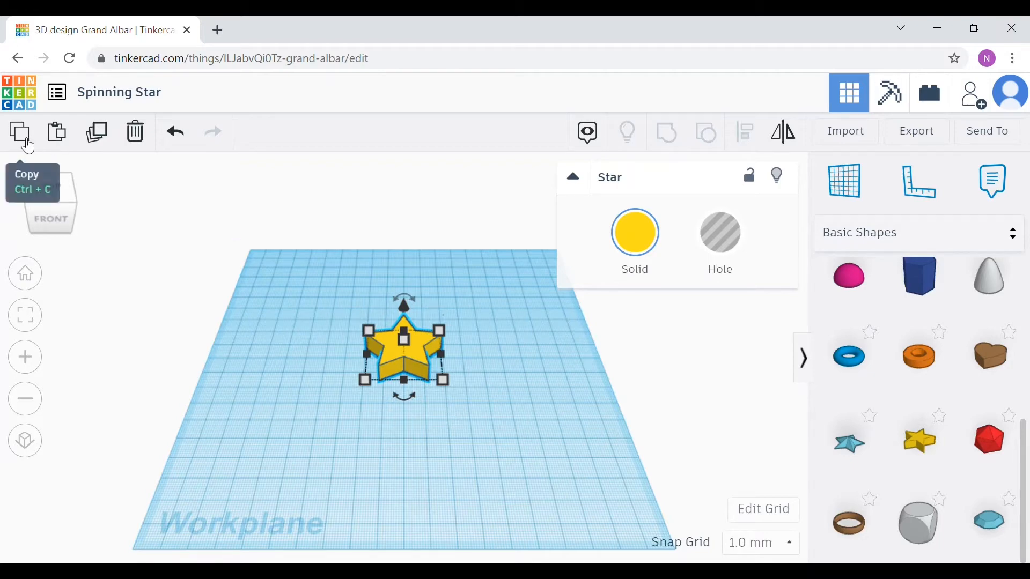
Step: Copy the star and paste two duplicates of it
{"action": "left_click", "coordinate": [20, 133]}
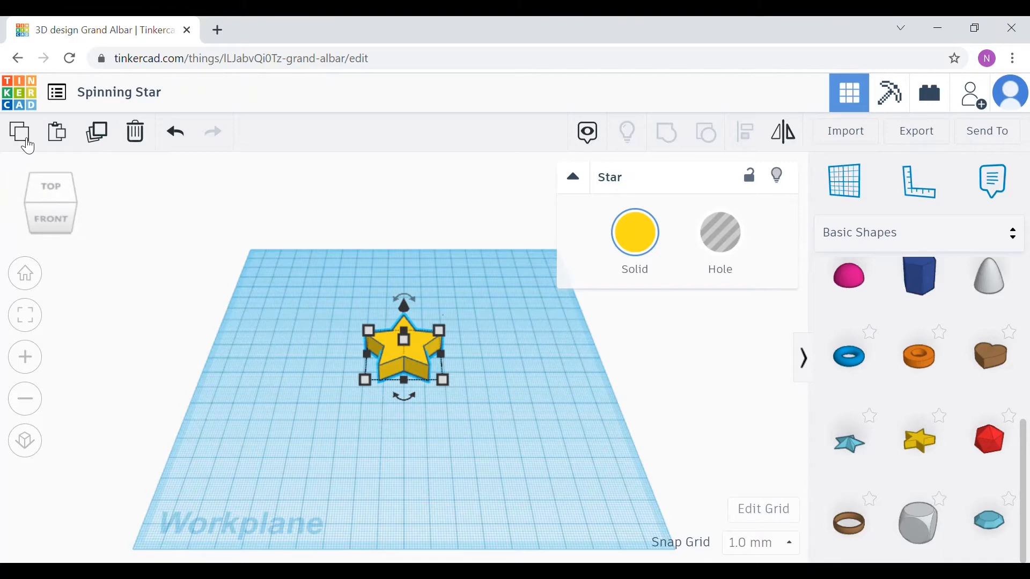
{"action": "left_click", "coordinate": [58, 132]}
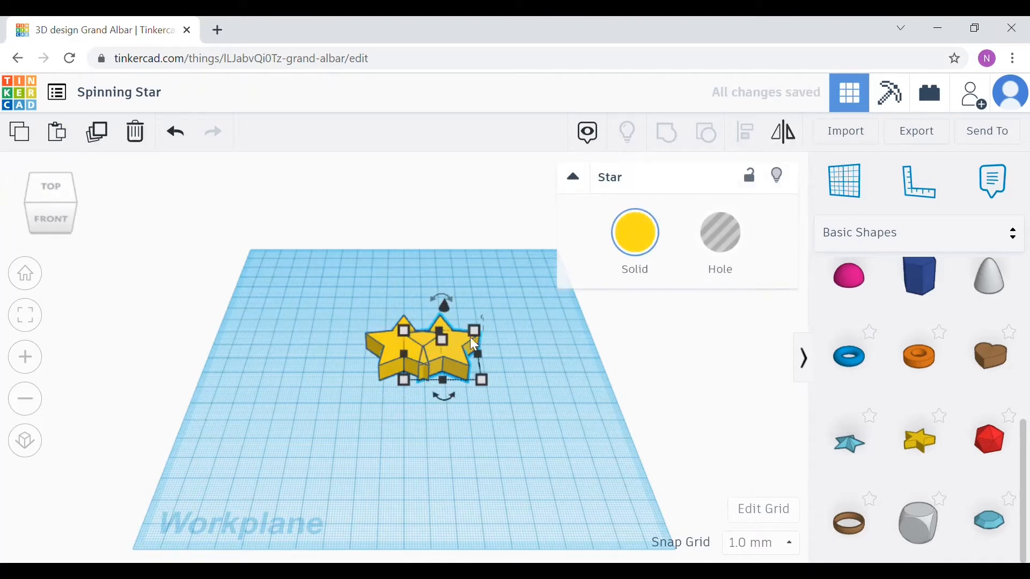
{"action": "left_click", "coordinate": [62, 133]}
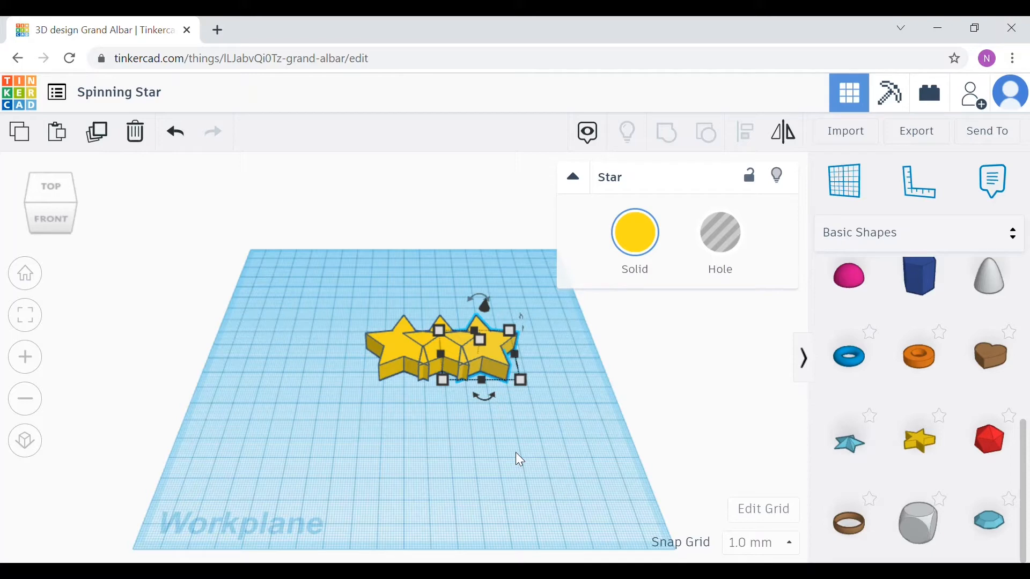
Step: Move the last duplicate star to the right, away from the other two stars
{"action": "scroll", "coordinate": [503, 447], "scroll_direction": "up", "scroll_amount": 5}
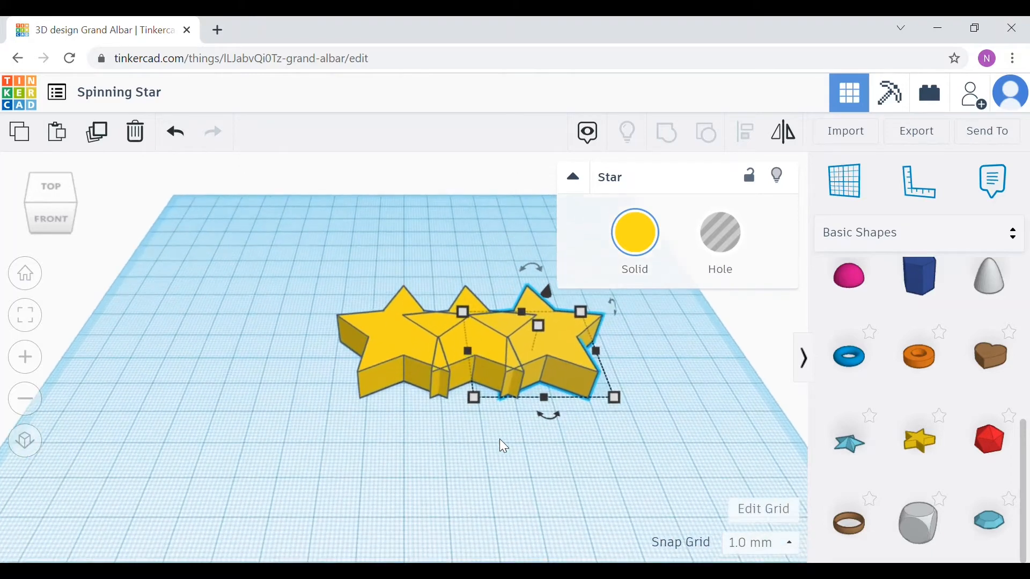
{"action": "left_click_drag", "start_coordinate": [545, 390], "coordinate": [668, 440]}
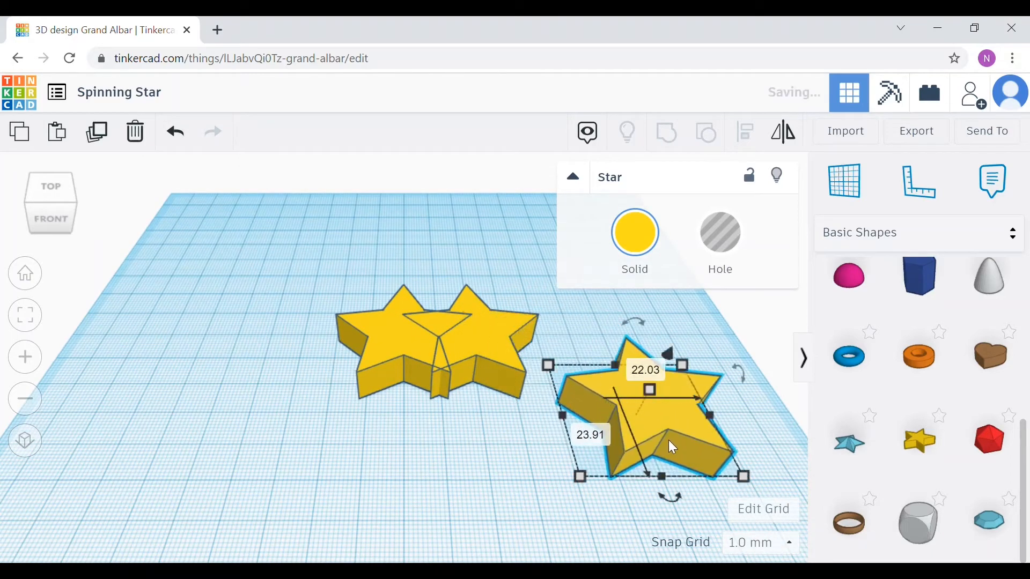
{"action": "left_click", "coordinate": [504, 436]}
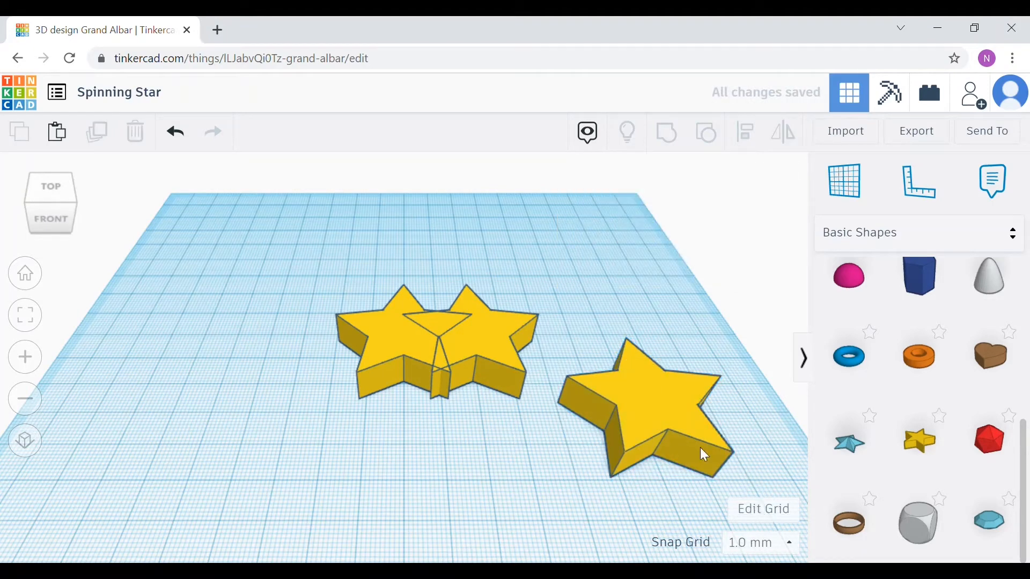
Step: Set the separated star's length to 75 mm
{"action": "left_click", "coordinate": [671, 424]}
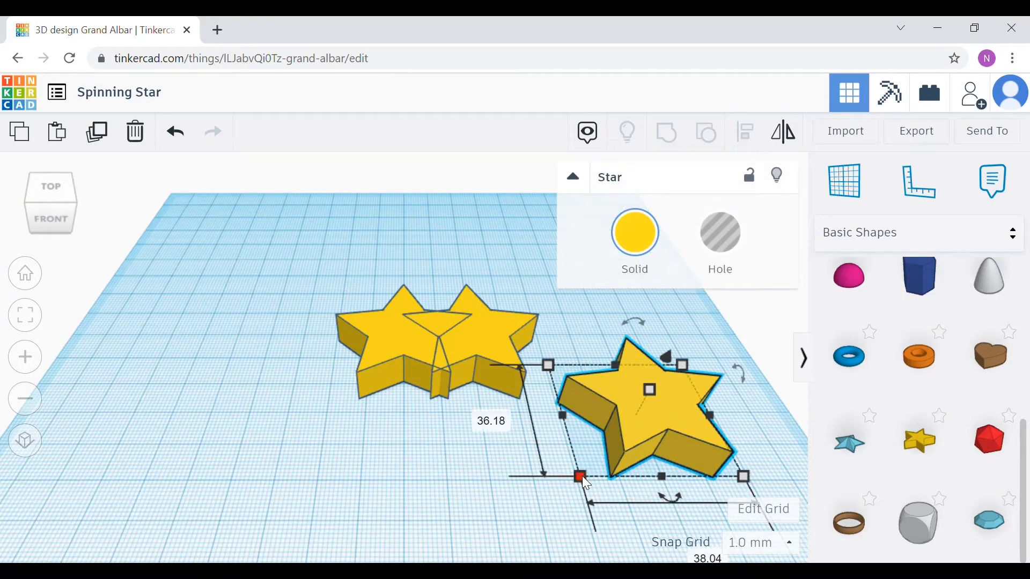
{"action": "scroll", "coordinate": [581, 475], "scroll_direction": "down", "scroll_amount": 2}
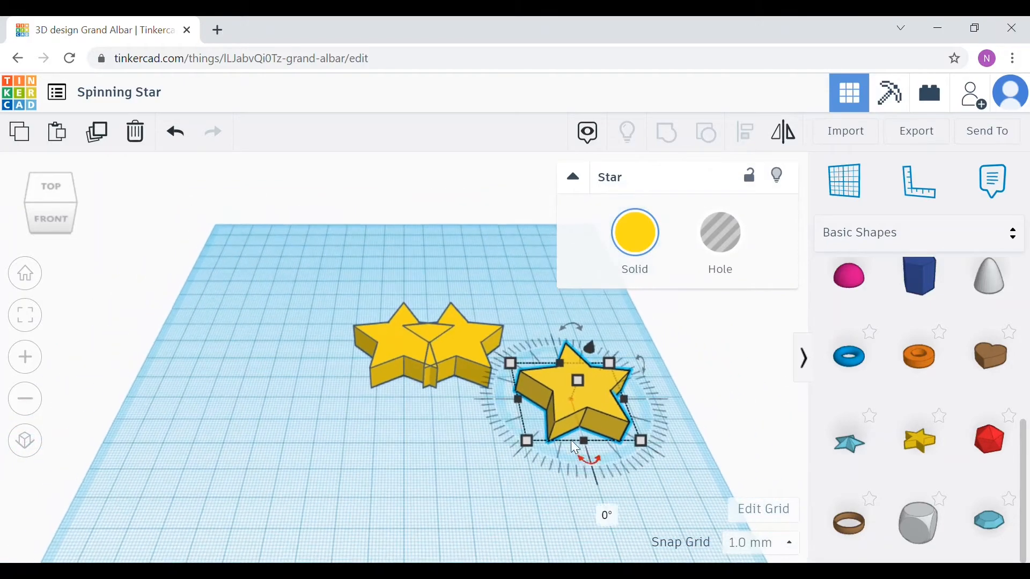
{"action": "mouse_move", "coordinate": [526, 441]}
{"action": "left_mouse_down"}
{"action": "mouse_move", "coordinate": [486, 486]}
{"action": "mouse_move", "coordinate": [537, 445]}
{"action": "mouse_move", "coordinate": [528, 445]}
{"action": "left_mouse_up"}
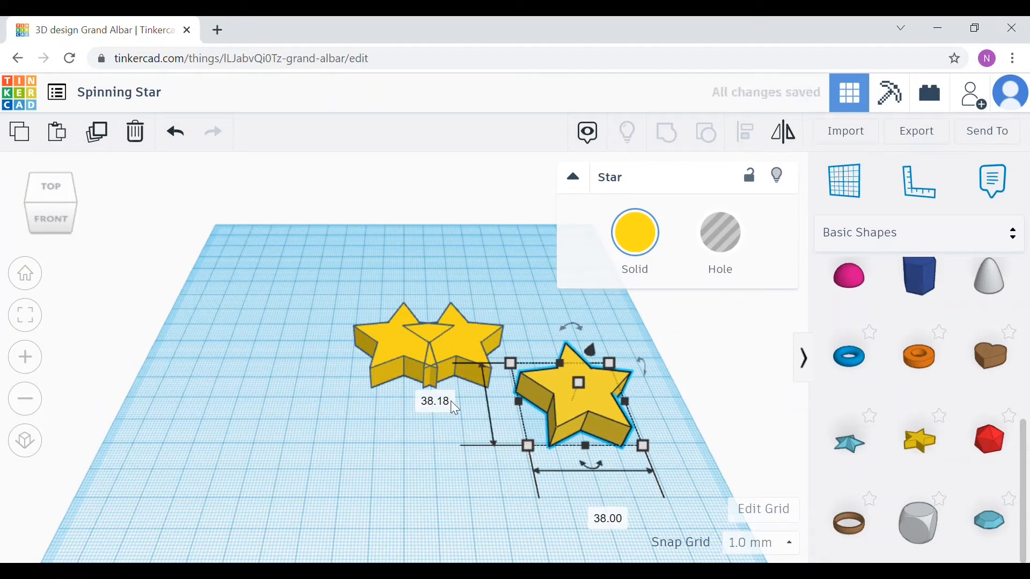
{"action": "left_click", "coordinate": [435, 401]}
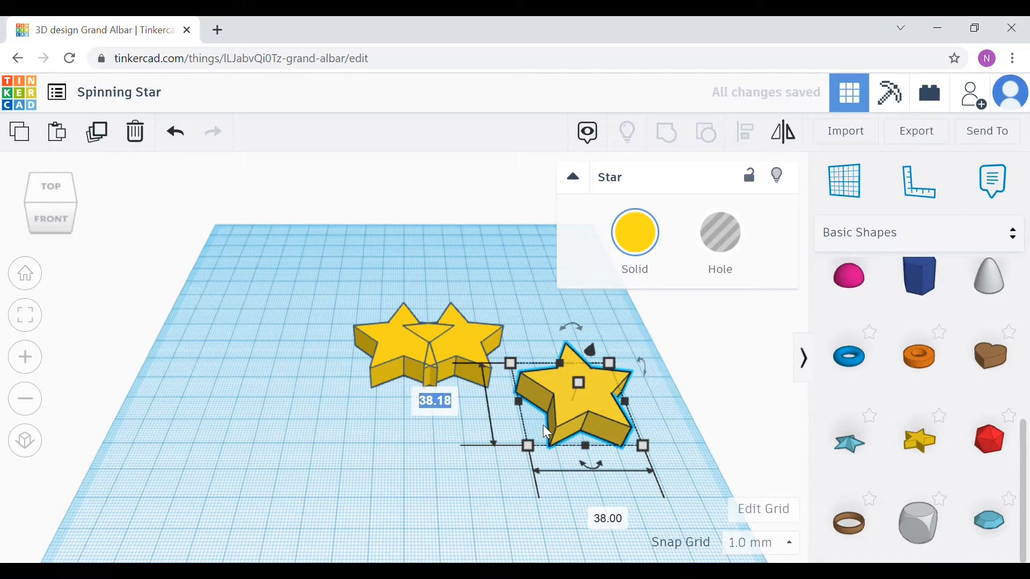
{"action": "type", "text": "75"}
{"action": "key", "text": "Return"}
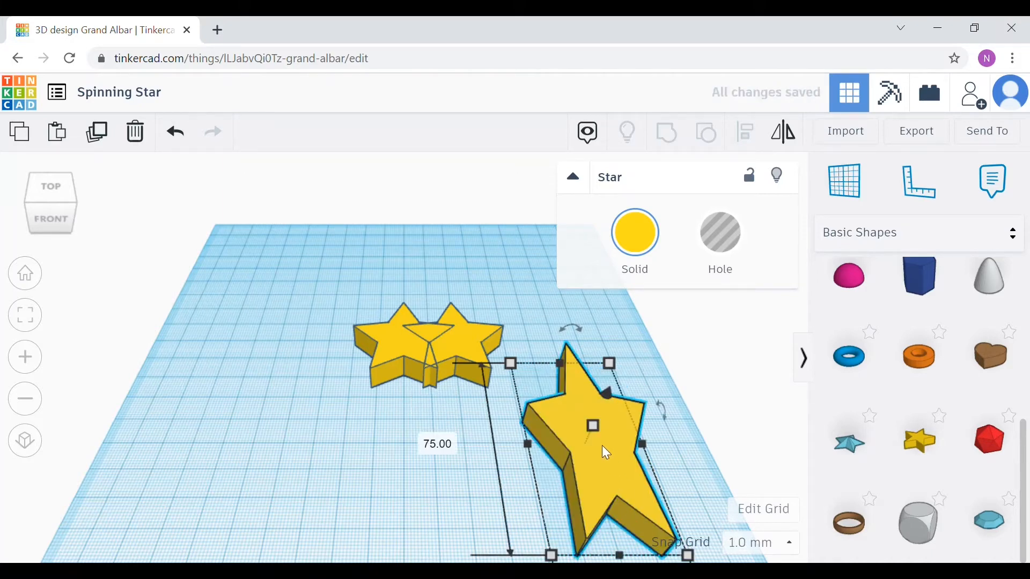
Step: Set the separated star's width to 75 mm and move it to the left side of the workplane
{"action": "scroll", "coordinate": [602, 445], "scroll_direction": "down", "scroll_amount": 3}
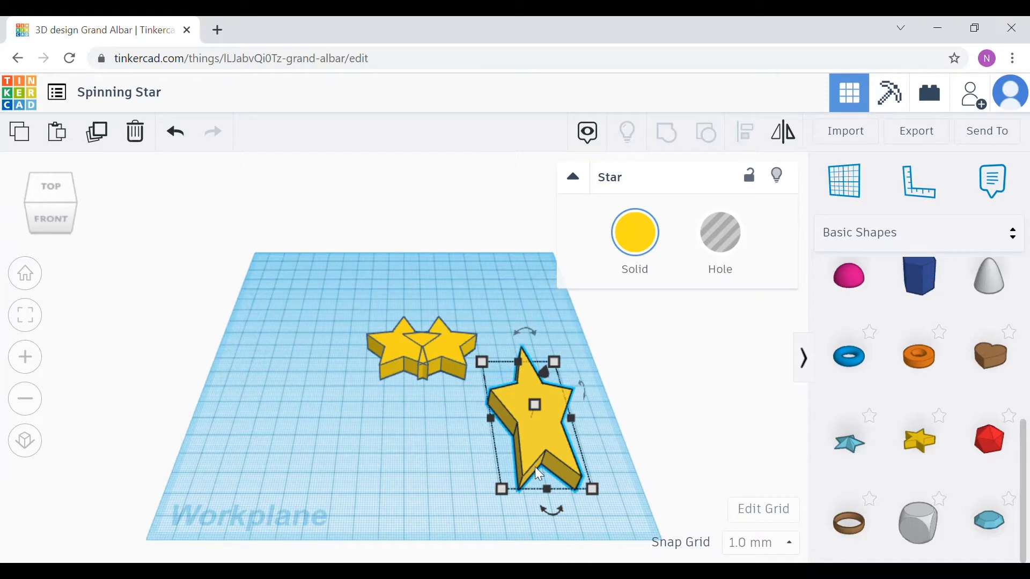
{"action": "scroll", "coordinate": [535, 467], "scroll_direction": "down", "scroll_amount": 3}
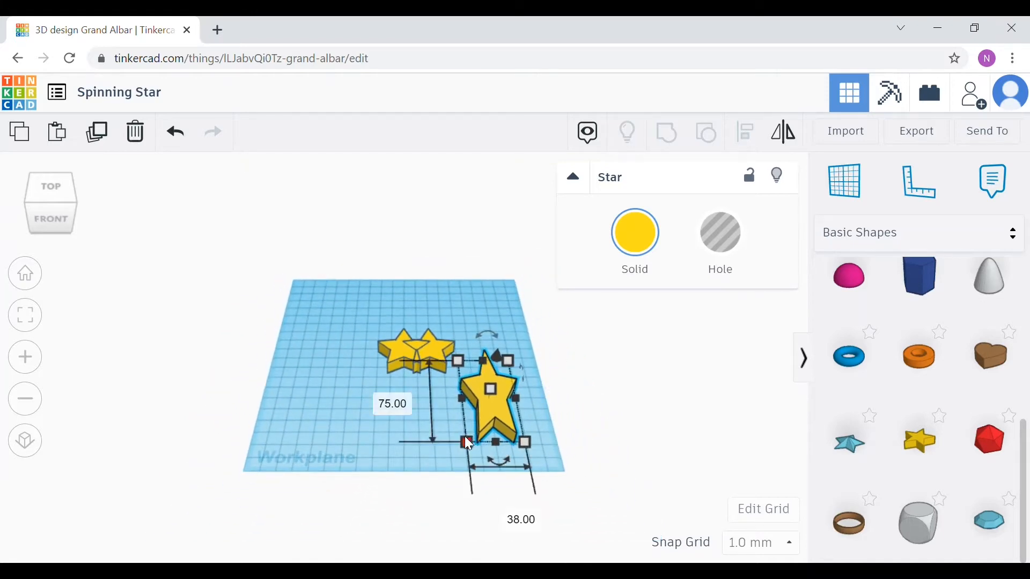
{"action": "left_click", "coordinate": [519, 519]}
{"action": "type", "text": "75"}
{"action": "key", "text": "Return"}
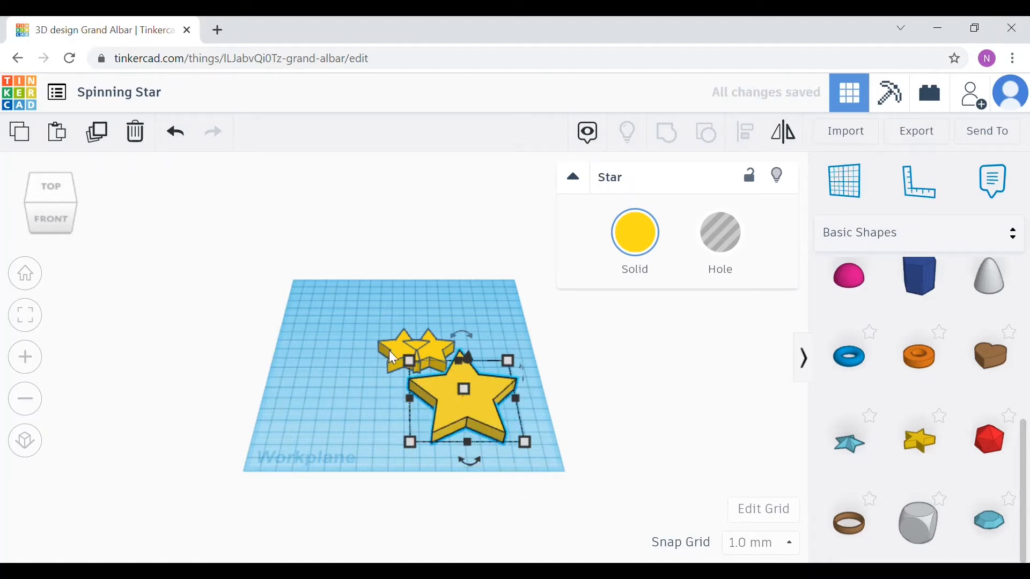
{"action": "left_click_drag", "start_coordinate": [458, 413], "coordinate": [310, 410]}
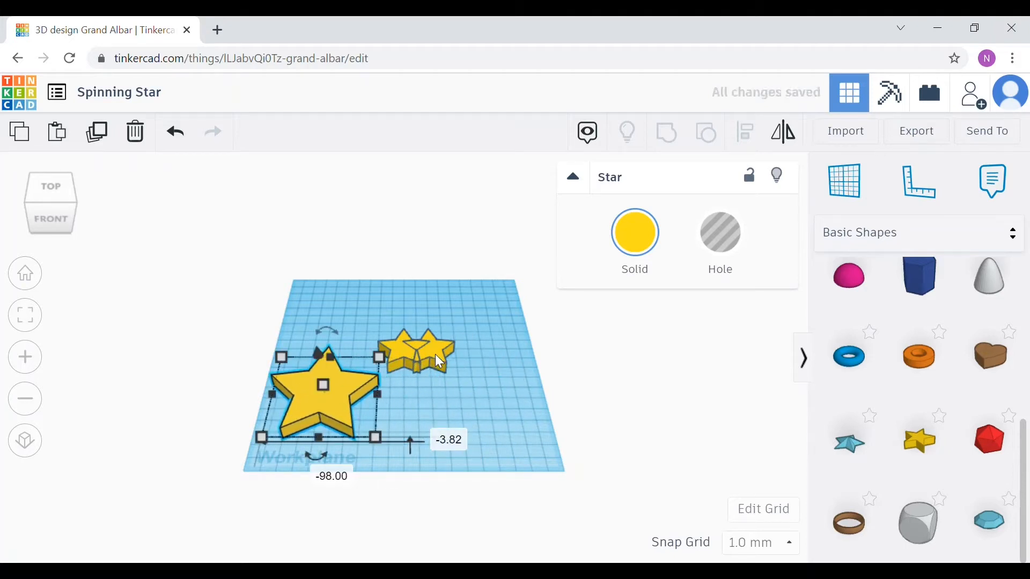
Step: Resize one of the two small stars to 45 mm by 45 mm and move it below the other
{"action": "left_click", "coordinate": [432, 354]}
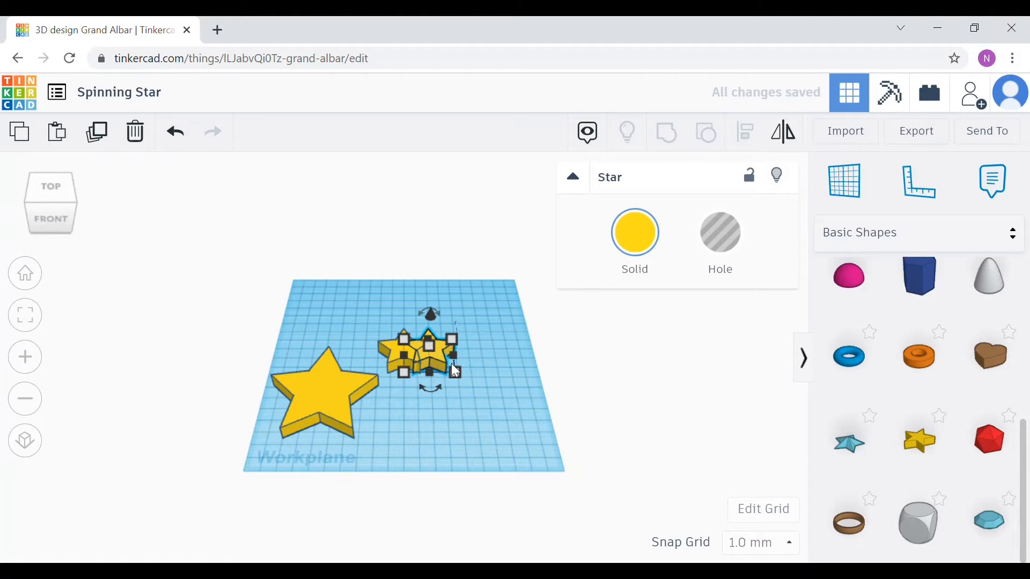
{"action": "mouse_move", "coordinate": [407, 372]}
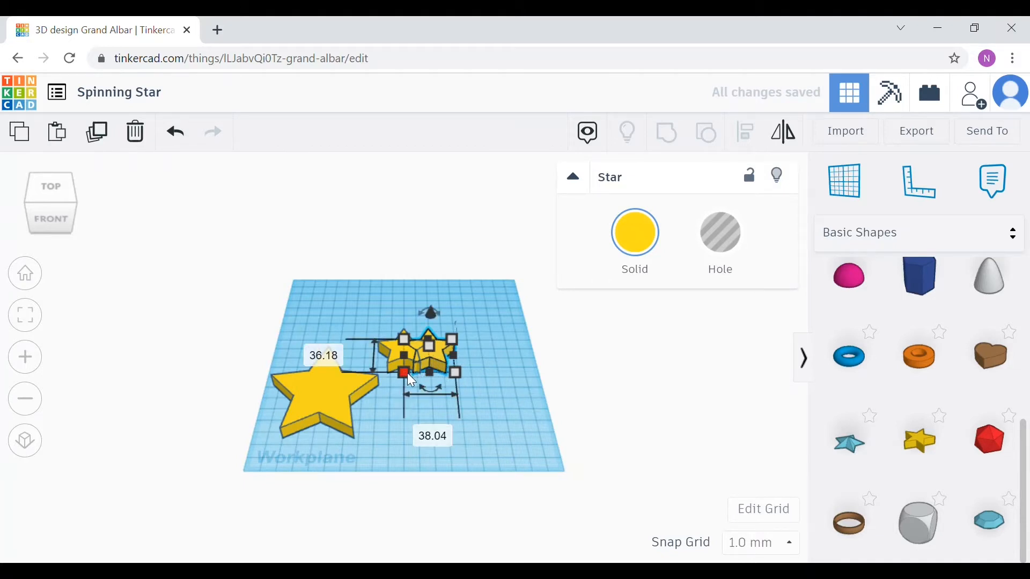
{"action": "left_click", "coordinate": [320, 354]}
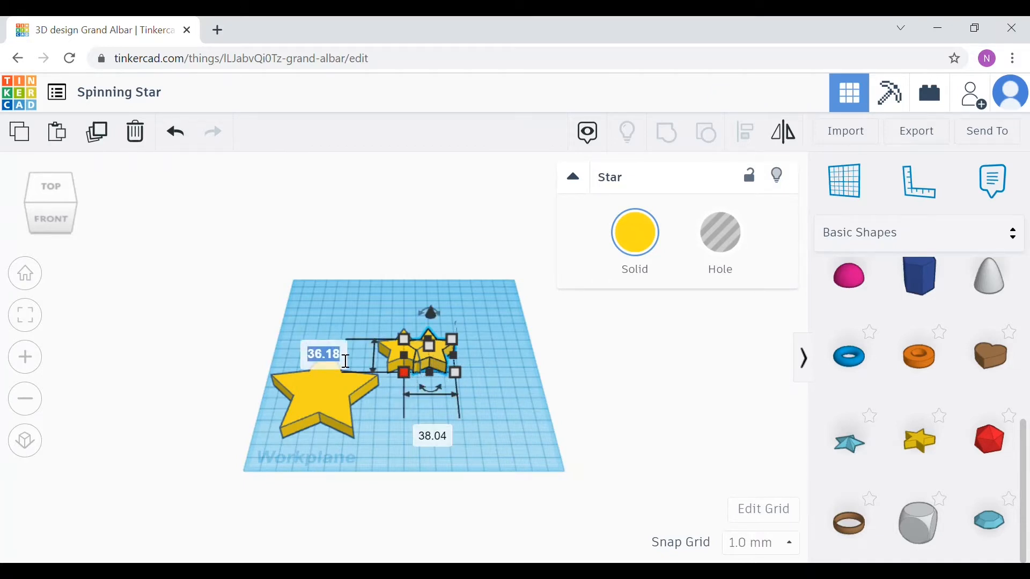
{"action": "type", "text": "45"}
{"action": "left_click", "coordinate": [435, 443]}
{"action": "key", "text": "BackSpace"}
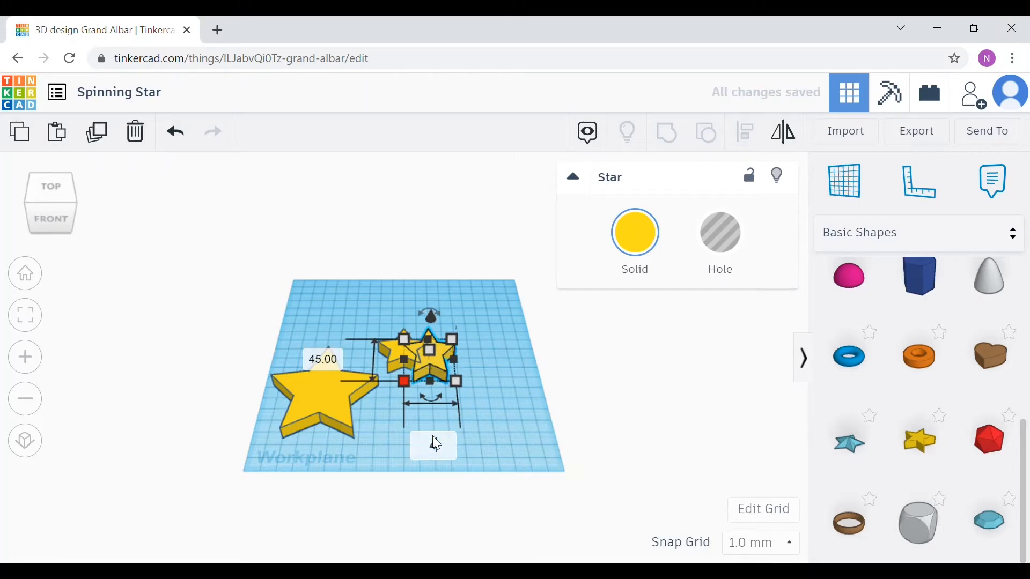
{"action": "type", "text": "45"}
{"action": "key", "text": "Return"}
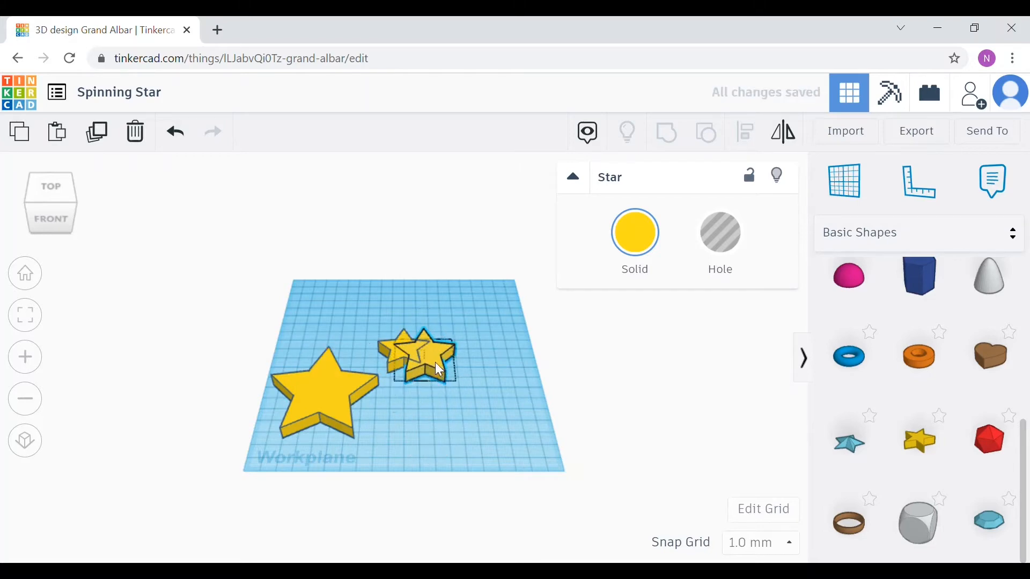
{"action": "left_click_drag", "start_coordinate": [436, 362], "coordinate": [410, 382]}
Step: Set the remaining small star's length and width to 33 mm each
{"action": "left_click", "coordinate": [400, 351]}
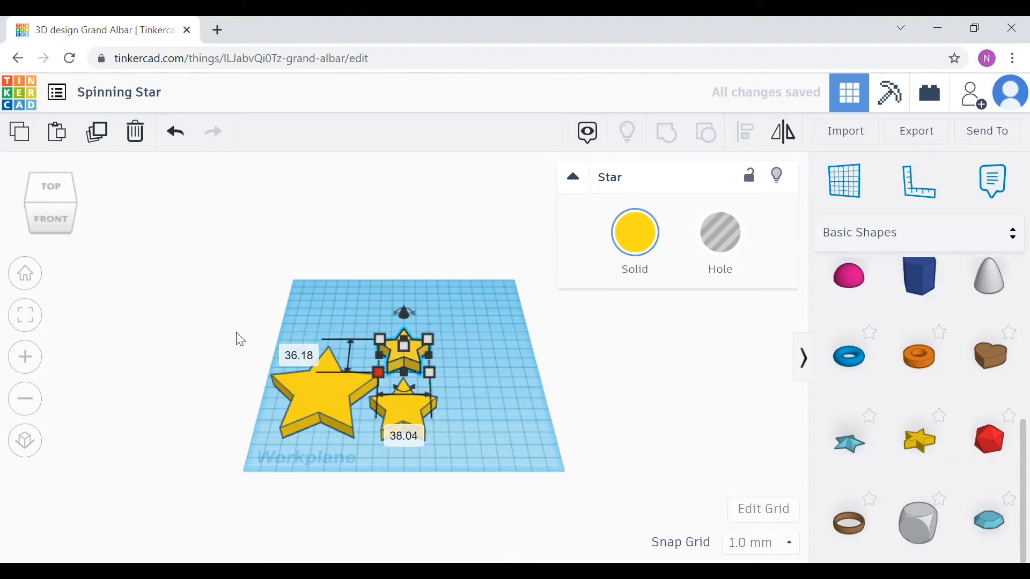
{"action": "left_click", "coordinate": [303, 363]}
{"action": "type", "text": "33"}
{"action": "key", "text": "Return"}
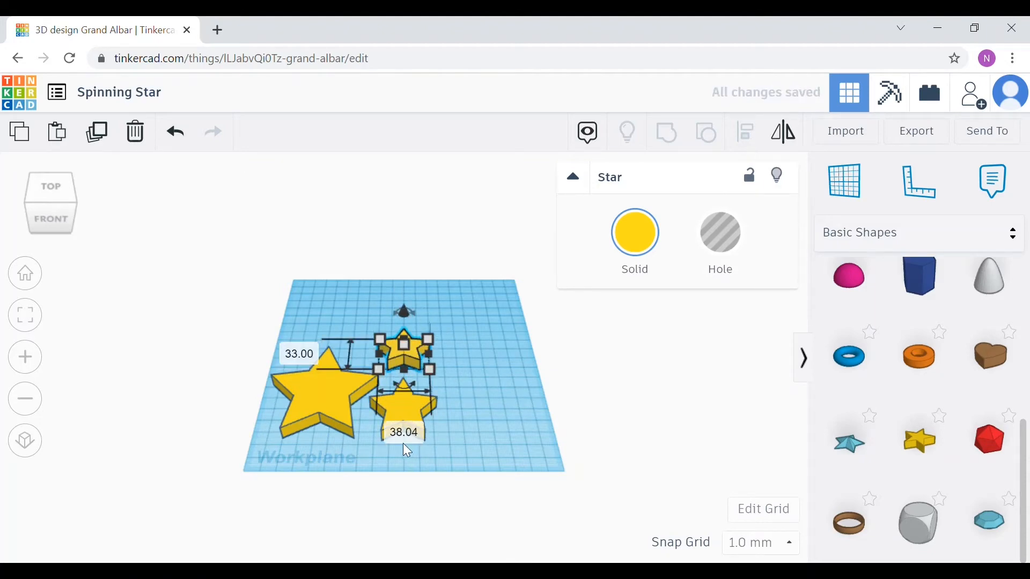
{"action": "type", "text": "33"}
{"action": "key", "text": "Return"}
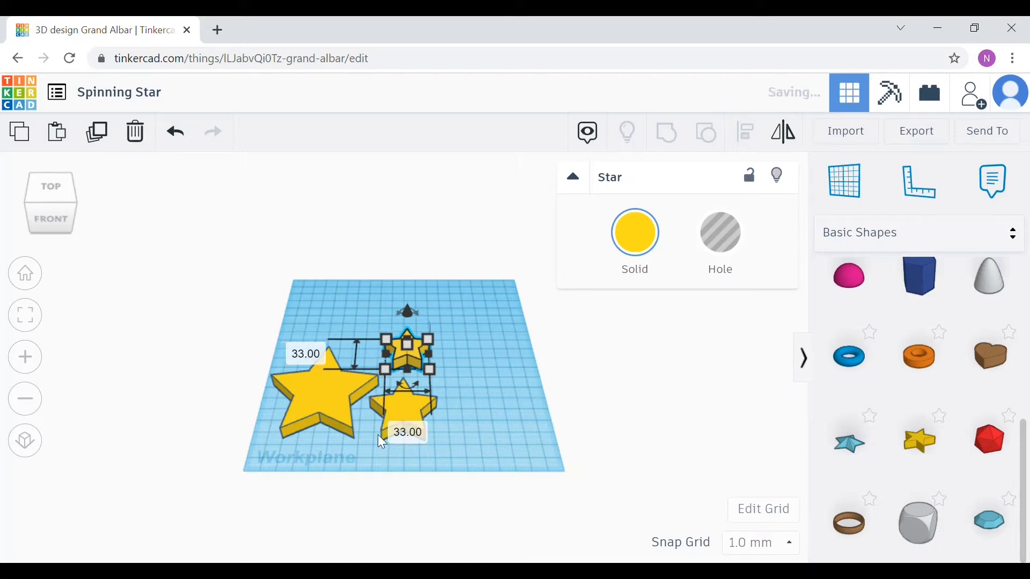
{"action": "left_click", "coordinate": [511, 439]}
{"action": "left_click", "coordinate": [402, 401]}
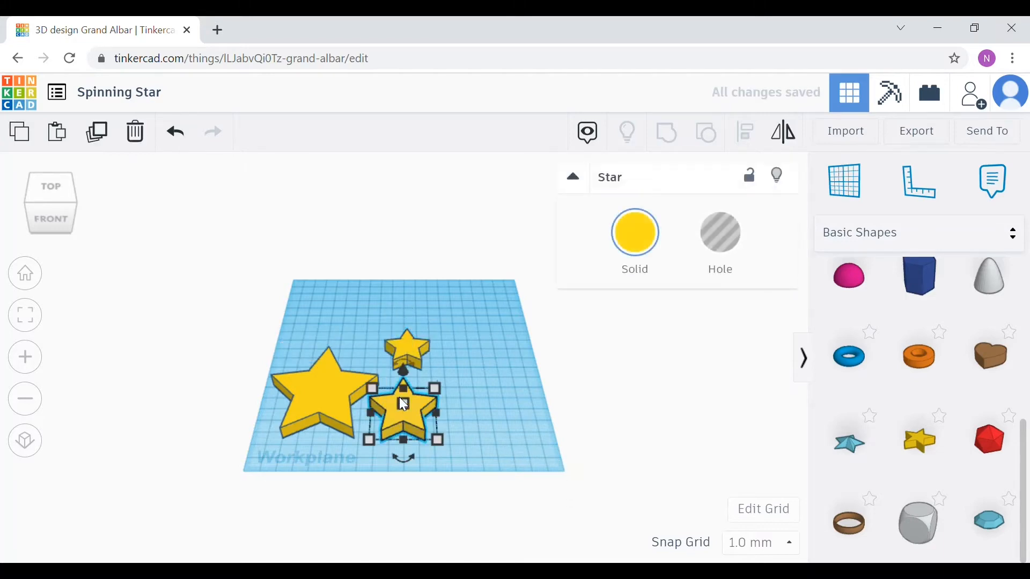
{"action": "left_click", "coordinate": [503, 431]}
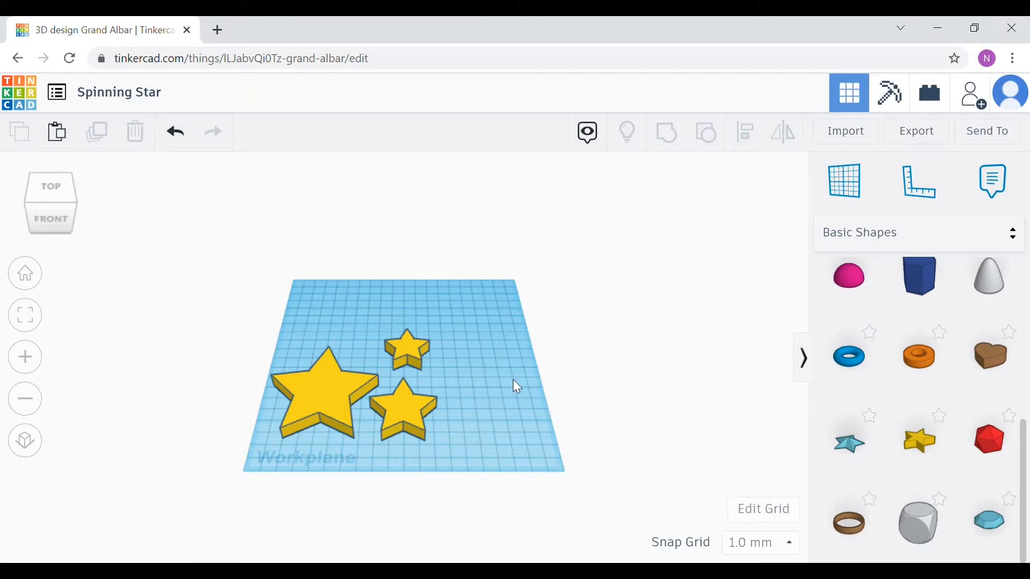
{"action": "scroll", "coordinate": [324, 382], "scroll_direction": "down", "scroll_amount": 3}
{"action": "scroll", "coordinate": [323, 382], "scroll_direction": "up", "scroll_amount": 4}
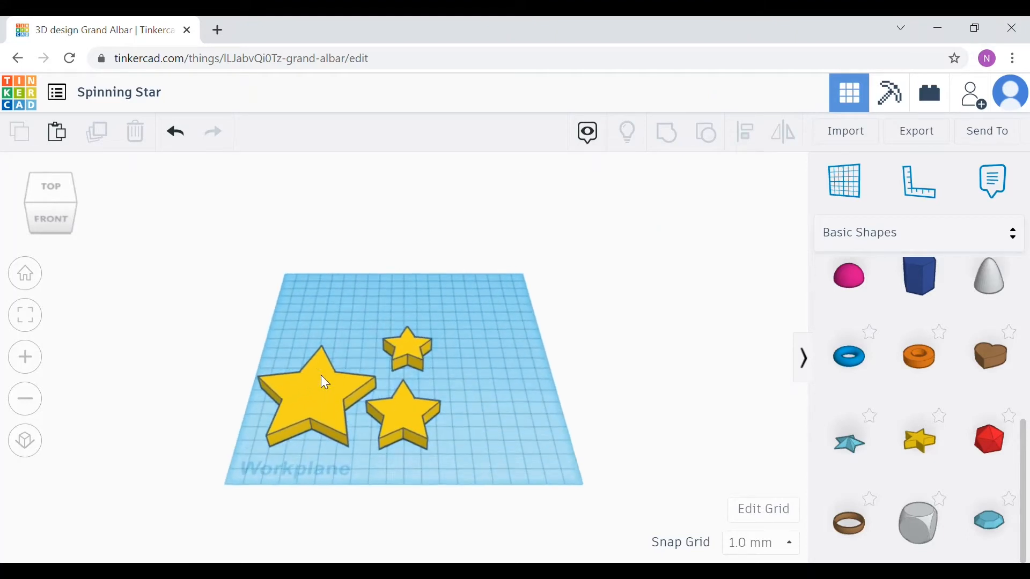
Step: Turn the 45 mm star into a hole
{"action": "right_click_drag", "start_coordinate": [485, 364], "coordinate": [513, 428]}
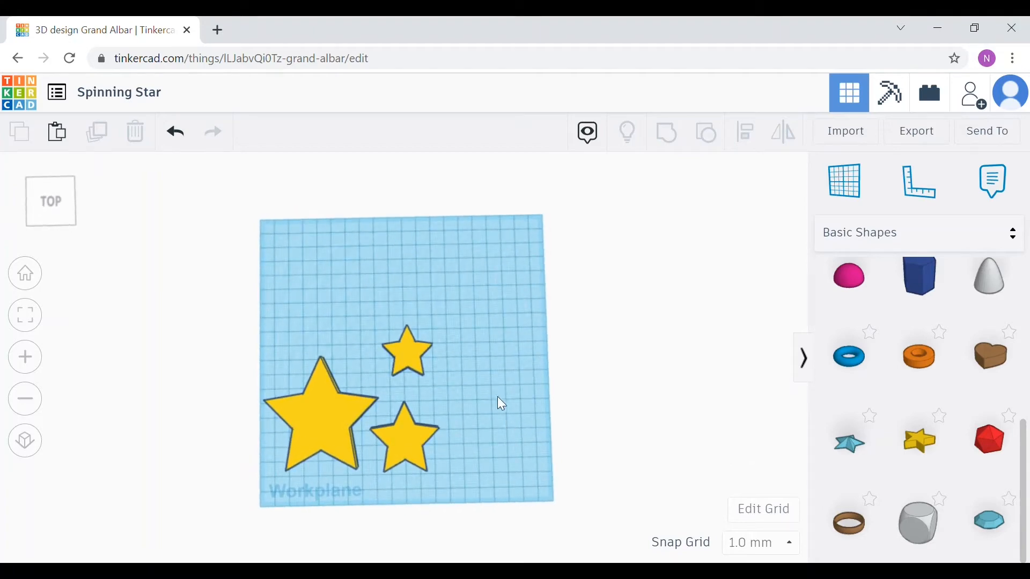
{"action": "left_click", "coordinate": [398, 435]}
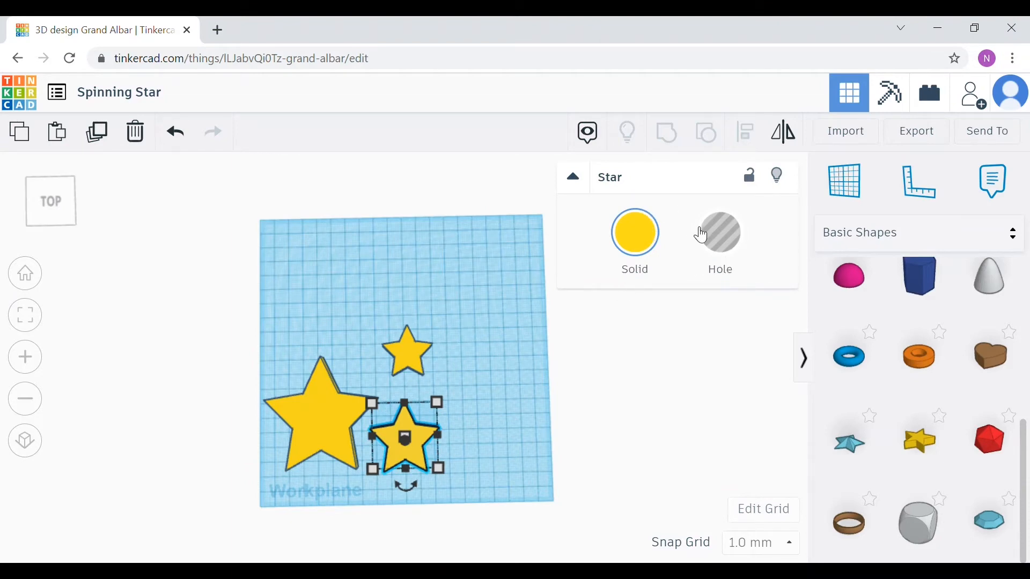
{"action": "left_click", "coordinate": [732, 246]}
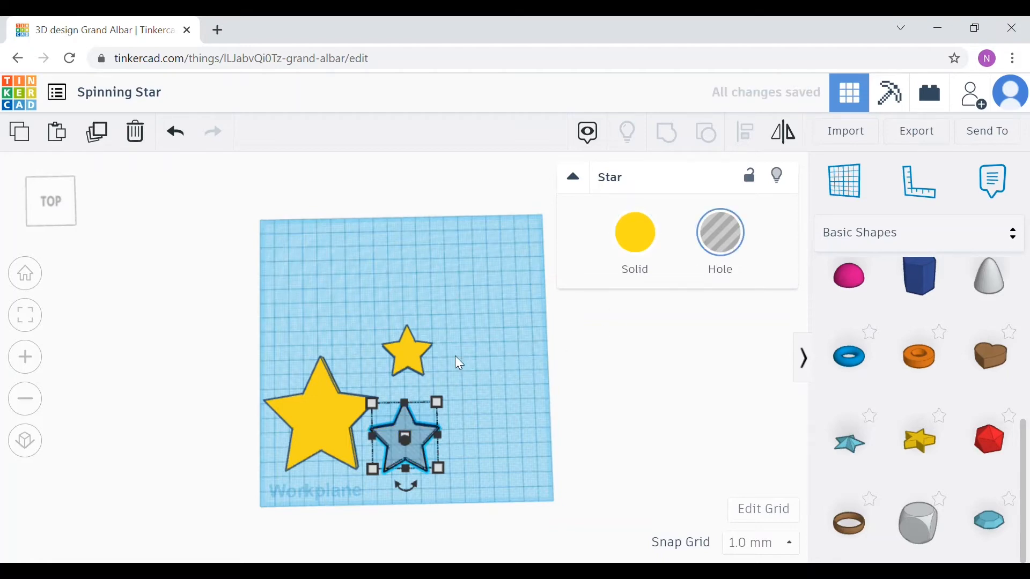
Step: Move the hole star onto the middle of the large 75 mm star
{"action": "scroll", "coordinate": [455, 355], "scroll_direction": "up", "scroll_amount": 3}
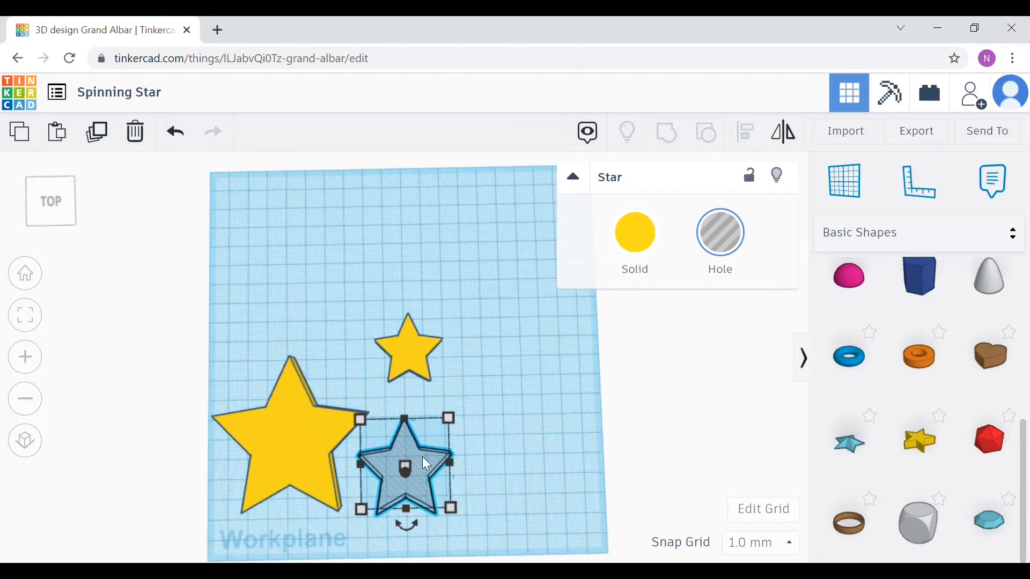
{"action": "left_click_drag", "start_coordinate": [423, 457], "coordinate": [307, 429]}
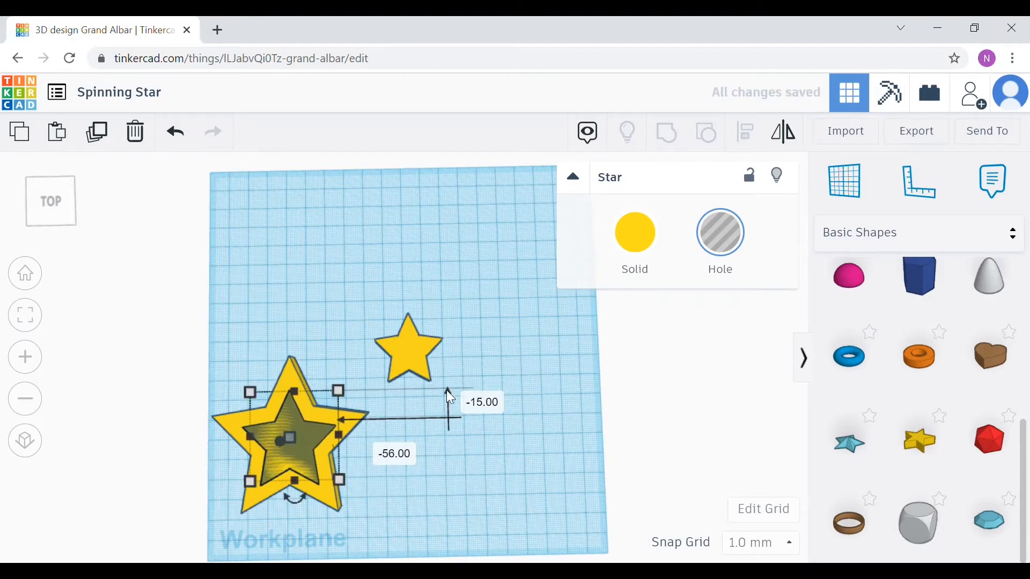
{"action": "left_click", "coordinate": [239, 346]}
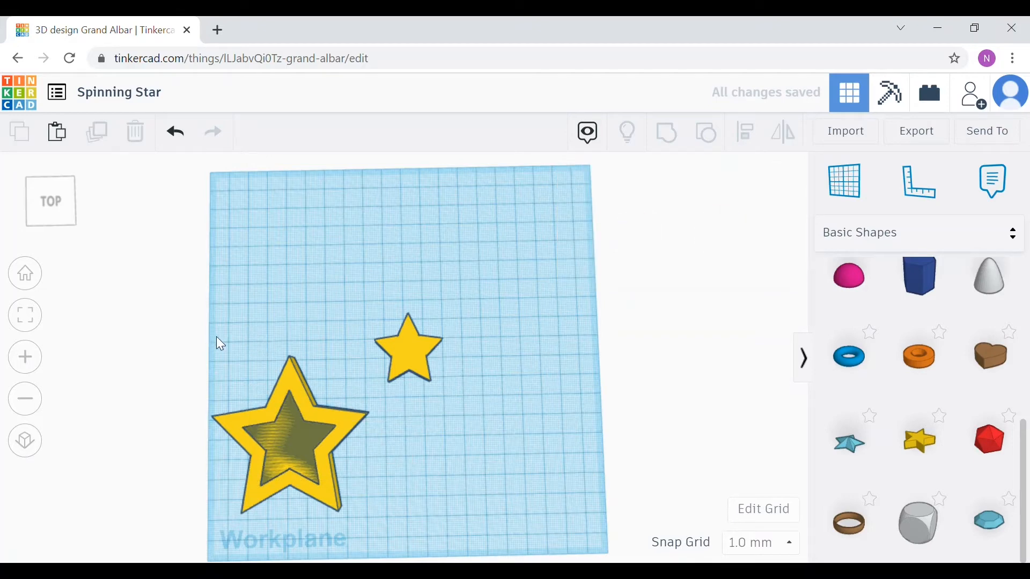
Step: Align the large star and the hole star centred on both axes and group them into a star outline
{"action": "left_click_drag", "start_coordinate": [216, 338], "coordinate": [375, 535]}
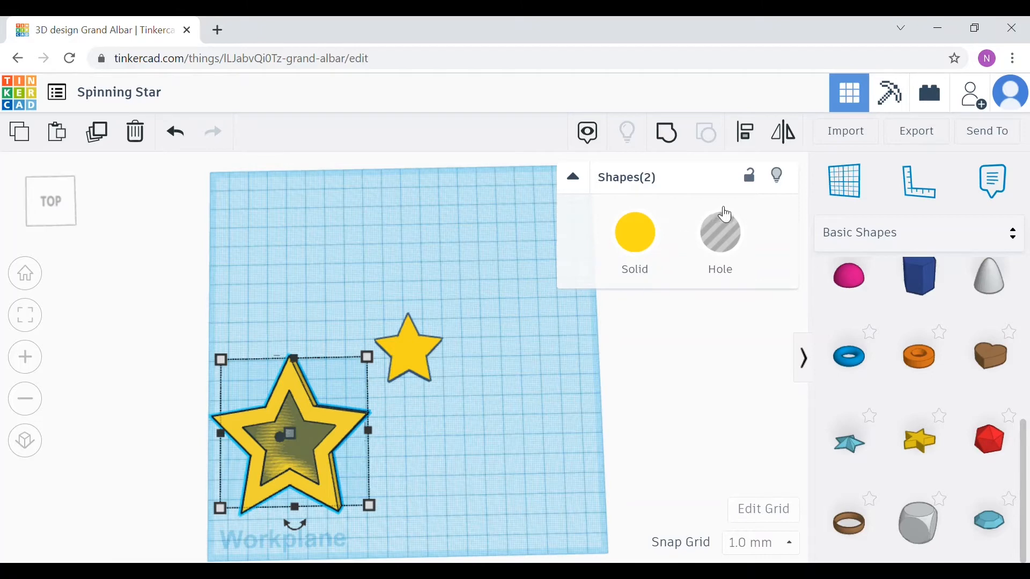
{"action": "left_click", "coordinate": [749, 134]}
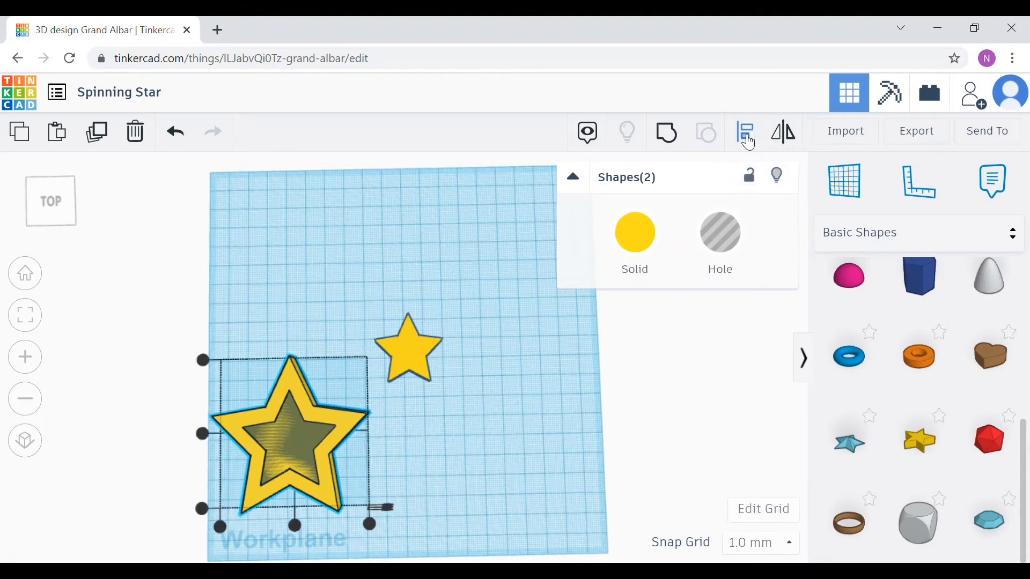
{"action": "left_click", "coordinate": [294, 526]}
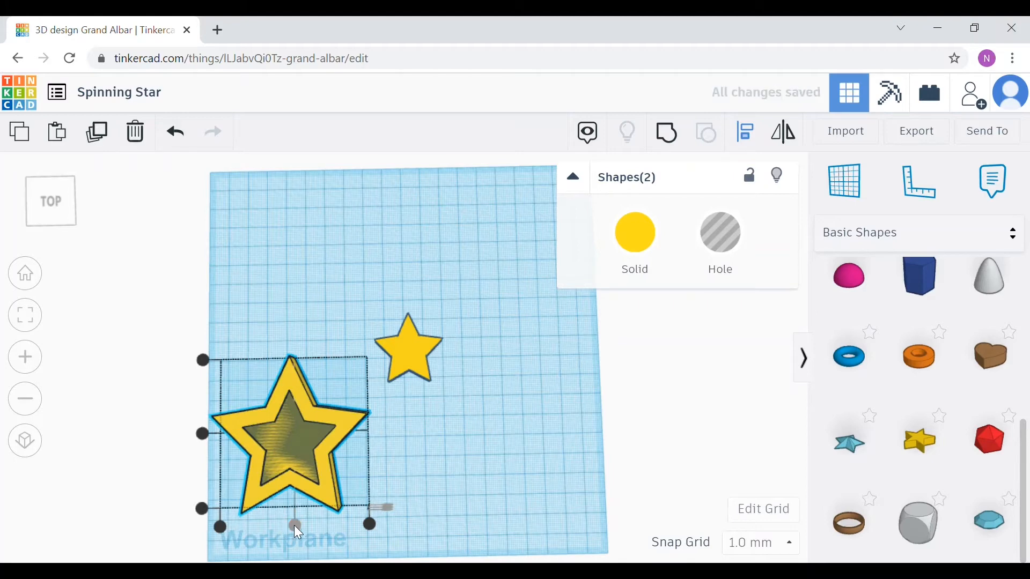
{"action": "left_click", "coordinate": [203, 435]}
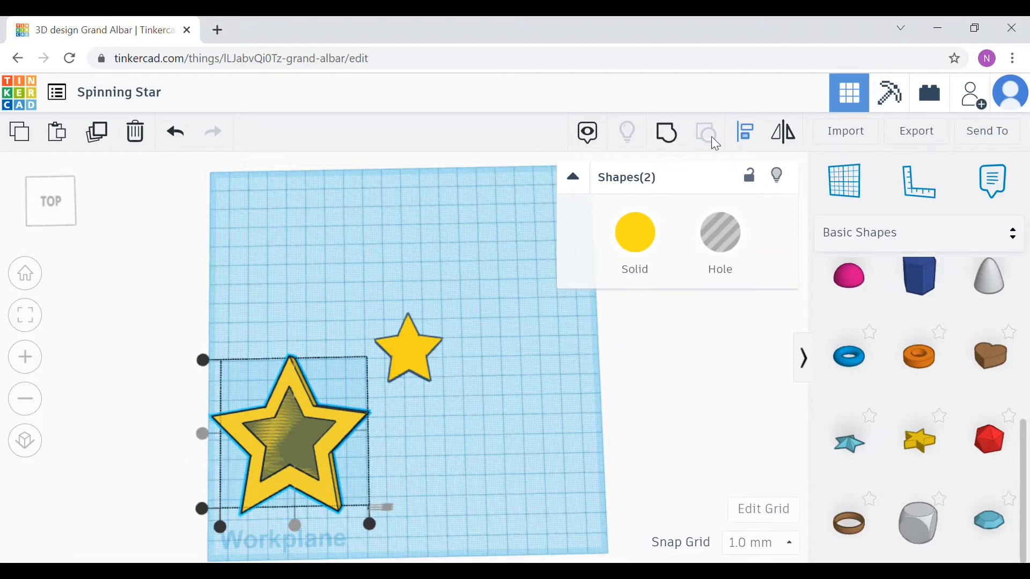
{"action": "left_click", "coordinate": [677, 137]}
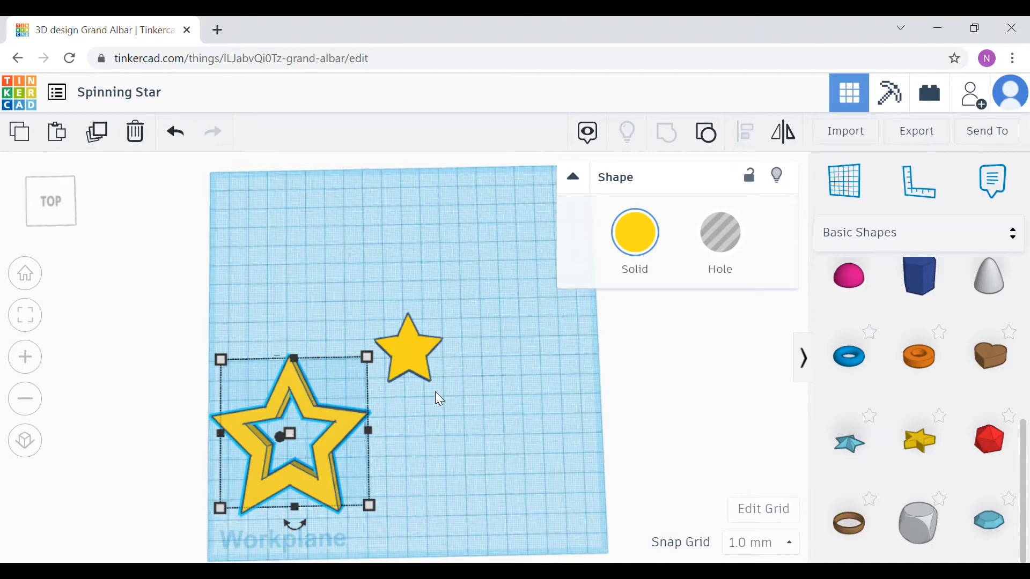
{"action": "left_click", "coordinate": [464, 423]}
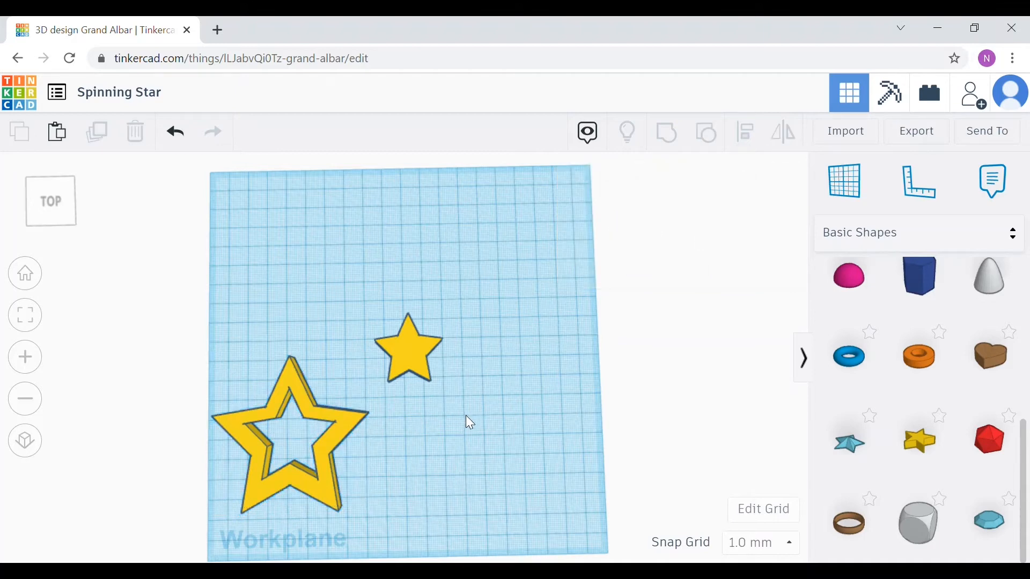
Step: Place a Cylinder on the workplane to the right of the stars
{"action": "scroll", "coordinate": [465, 407], "scroll_direction": "down", "scroll_amount": 2}
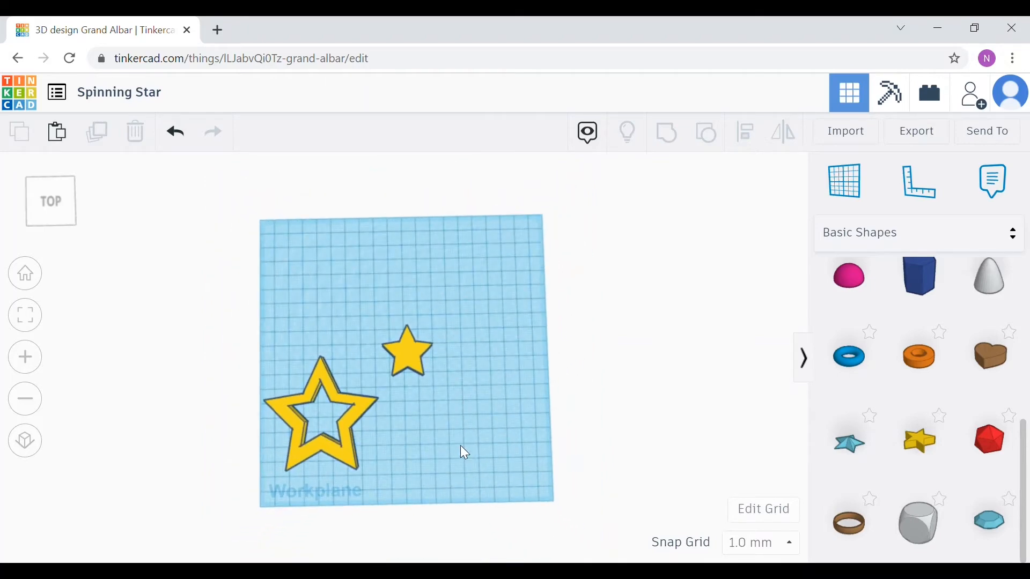
{"action": "right_click_drag", "start_coordinate": [460, 445], "coordinate": [467, 420]}
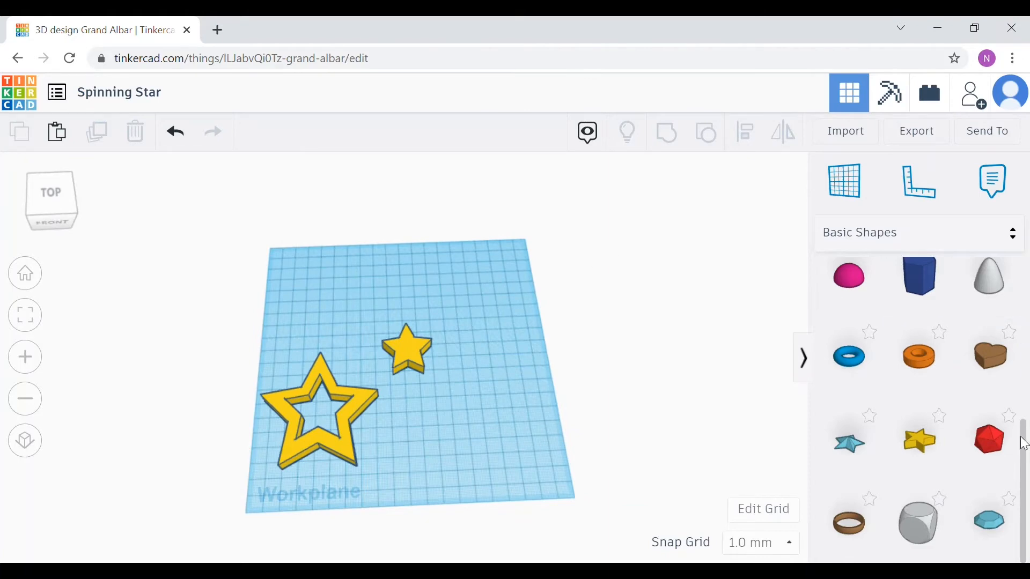
{"action": "scroll", "coordinate": [1028, 428], "scroll_direction": "up", "scroll_amount": 1}
{"action": "left_click_drag", "start_coordinate": [1029, 428], "coordinate": [1028, 283]}
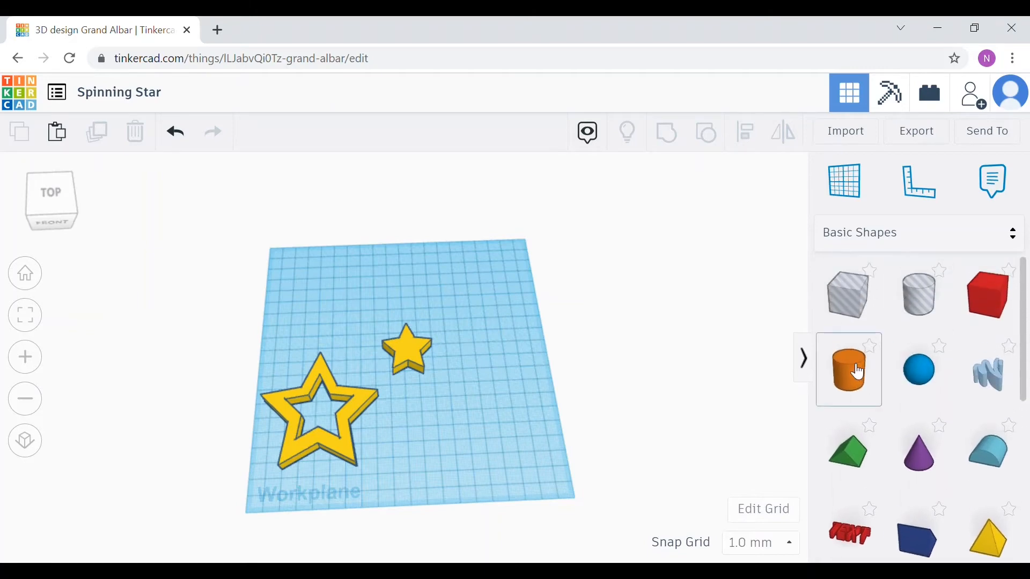
{"action": "left_click_drag", "start_coordinate": [859, 372], "coordinate": [492, 396]}
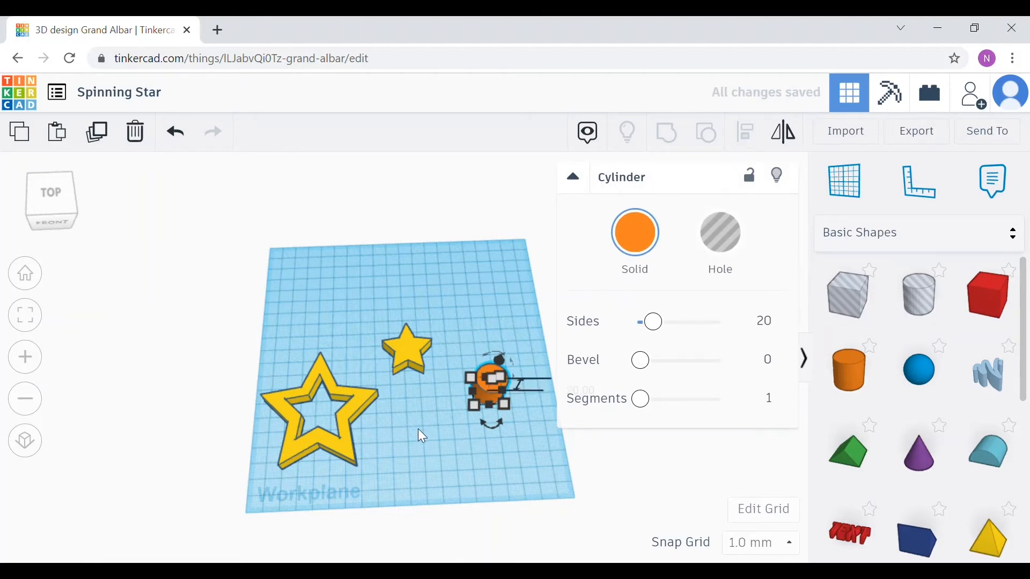
Step: Rotate the cylinder so it lies on its side
{"action": "scroll", "coordinate": [417, 429], "scroll_direction": "up", "scroll_amount": 3}
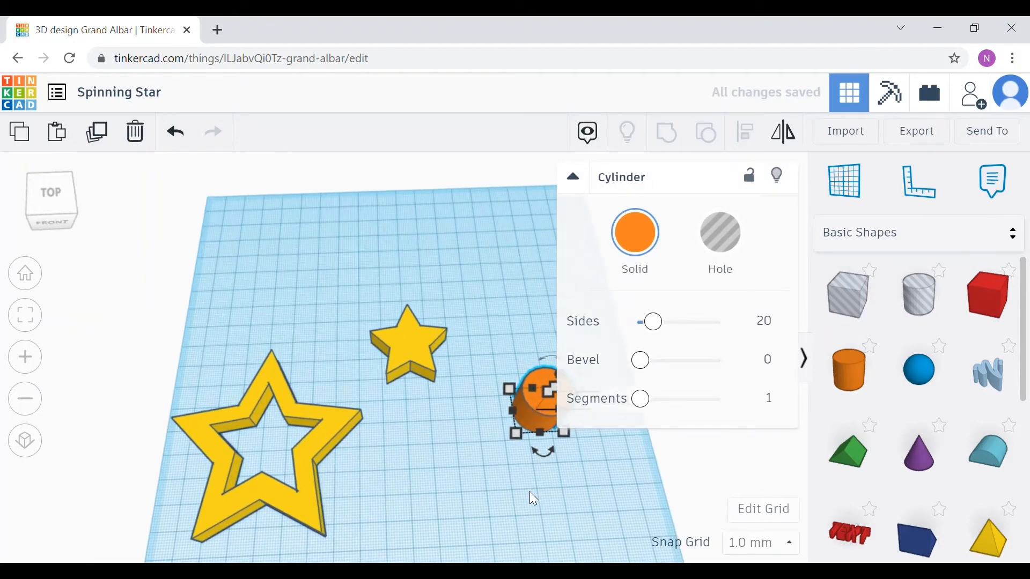
{"action": "right_click_drag", "start_coordinate": [529, 491], "coordinate": [492, 434]}
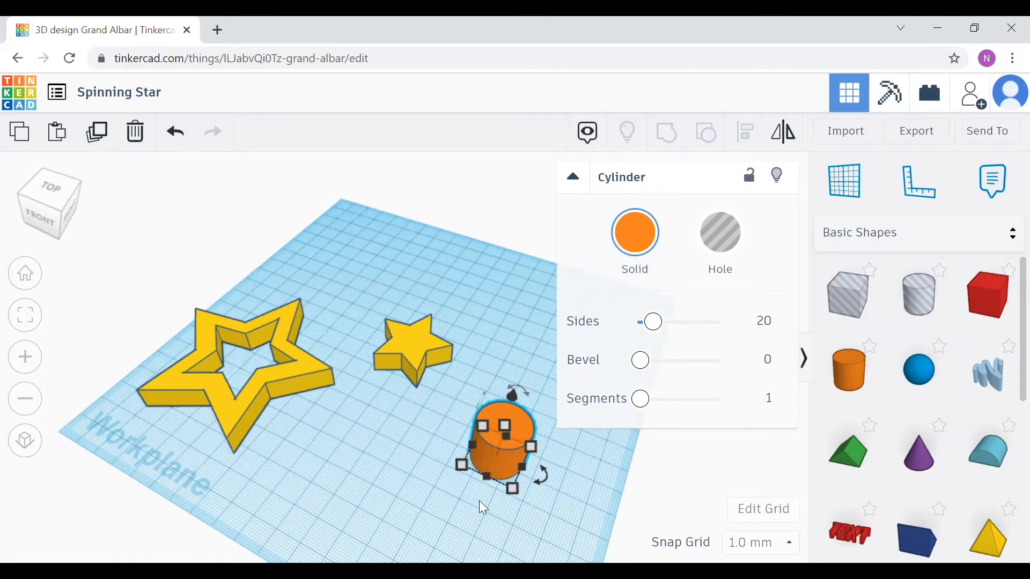
{"action": "right_click_drag", "start_coordinate": [481, 503], "coordinate": [385, 448]}
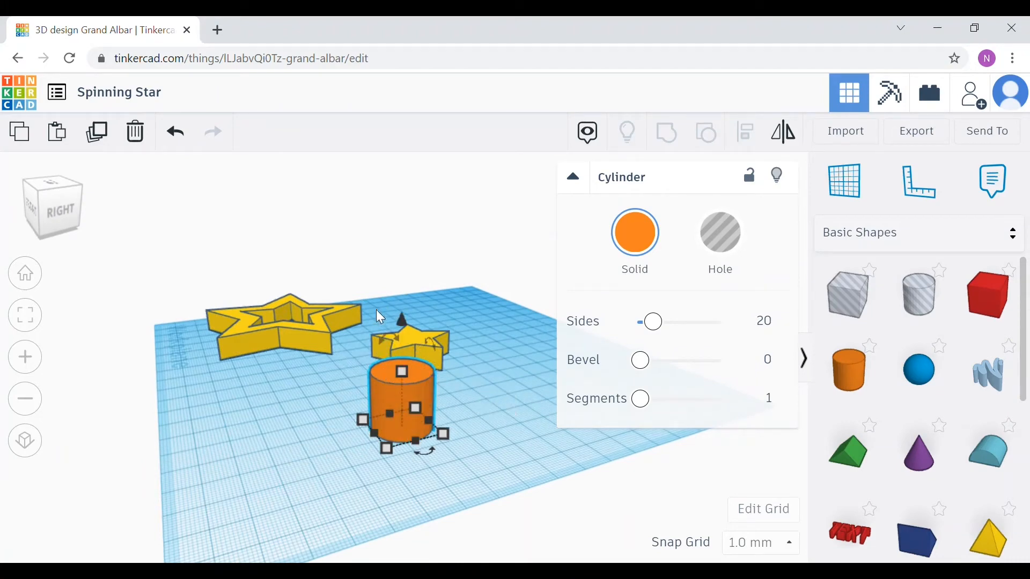
{"action": "left_click_drag", "start_coordinate": [391, 336], "coordinate": [440, 374]}
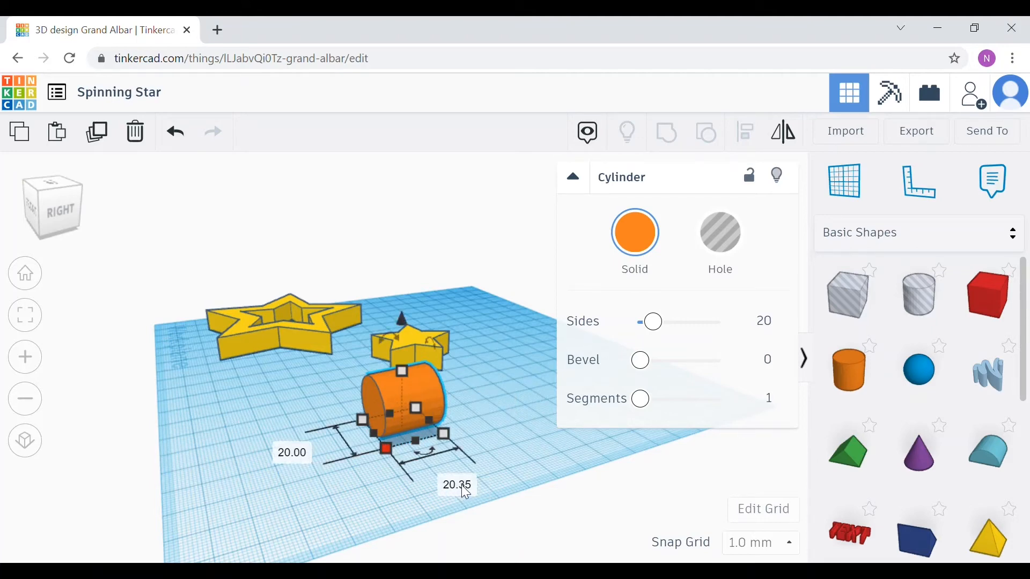
Step: Resize the lying cylinder to 3 mm thick and 45 mm long
{"action": "left_click", "coordinate": [302, 456]}
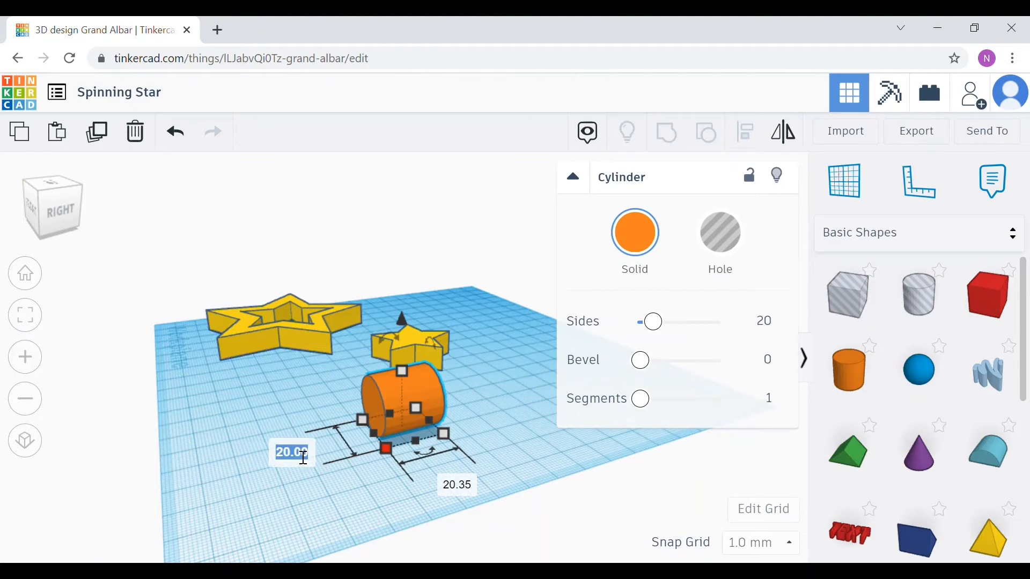
{"action": "type", "text": "3"}
{"action": "key", "text": "Tab"}
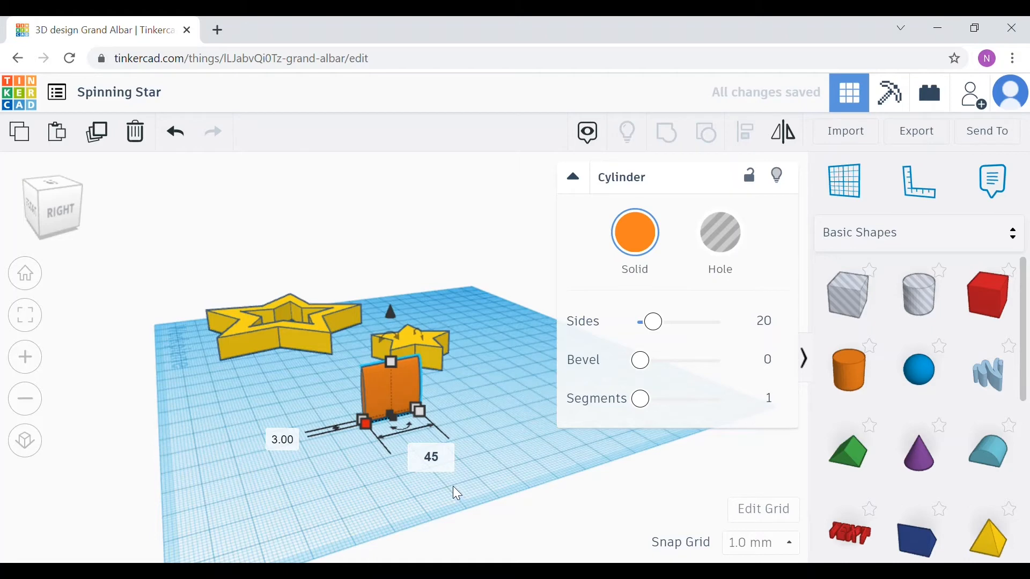
{"action": "key", "text": "Return"}
Step: Set the lying cylinder's height to 3 mm
{"action": "mouse_move", "coordinate": [355, 368]}
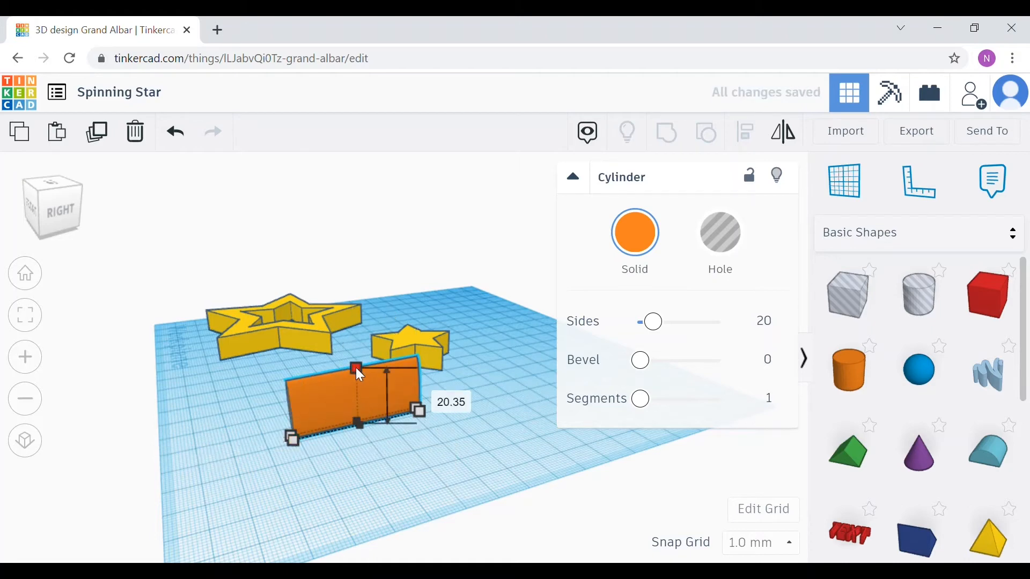
{"action": "left_click", "coordinate": [446, 406]}
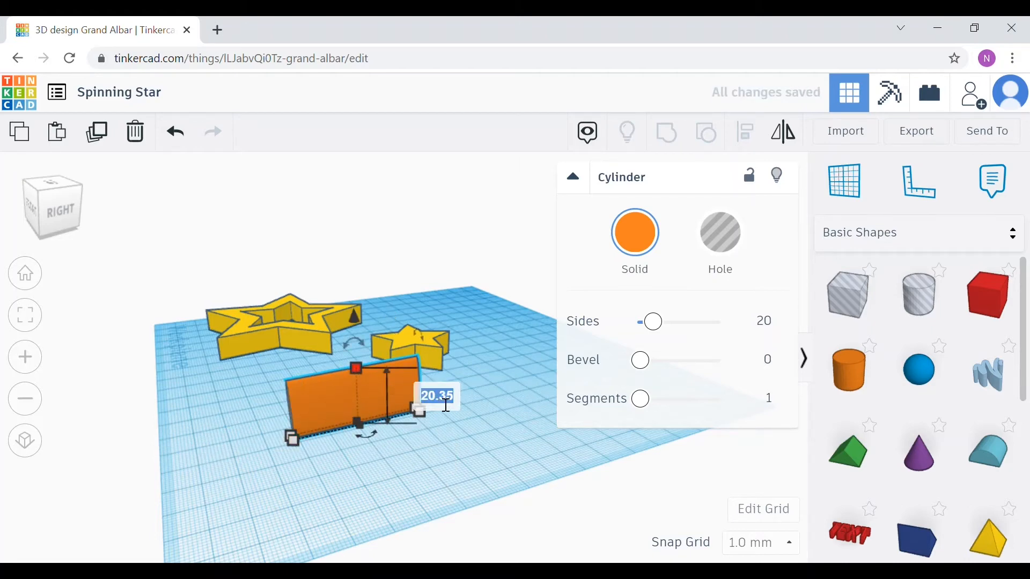
{"action": "type", "text": "3"}
{"action": "key", "text": "Return"}
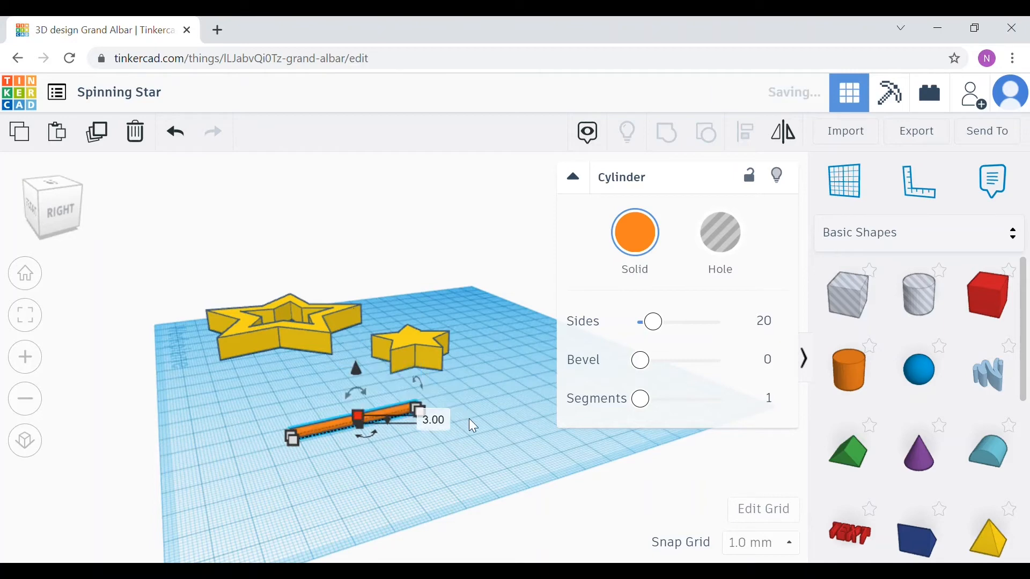
{"action": "left_click", "coordinate": [387, 468]}
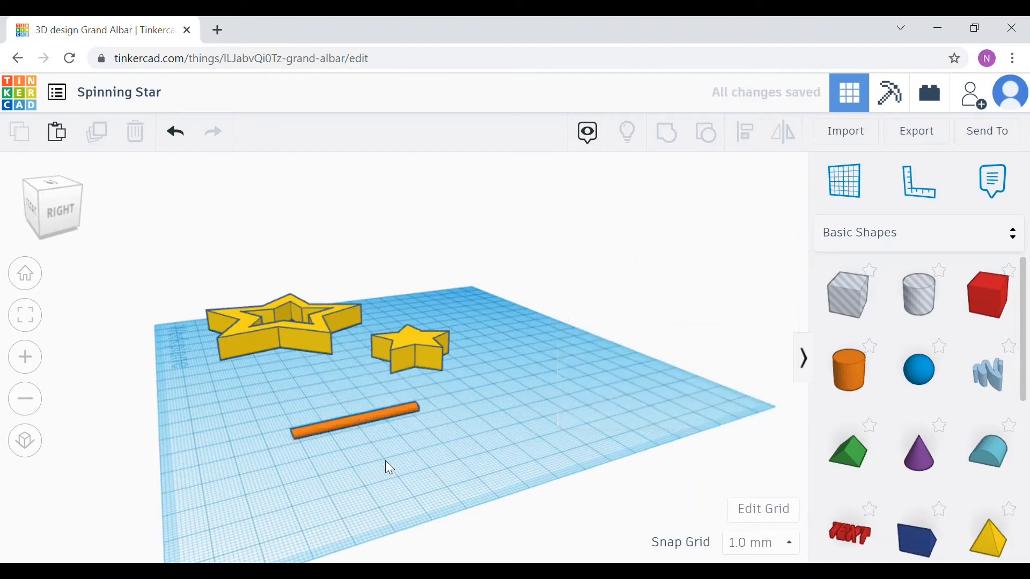
Step: Paste a copy of the cylinder and move it beside the original
{"action": "left_click", "coordinate": [350, 425]}
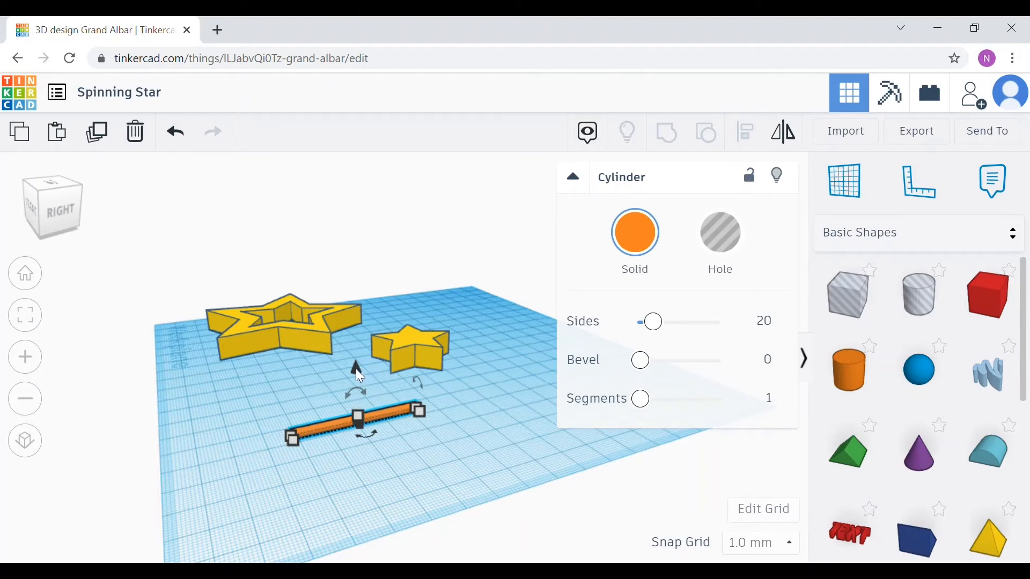
{"action": "left_click_drag", "start_coordinate": [356, 368], "coordinate": [378, 364]}
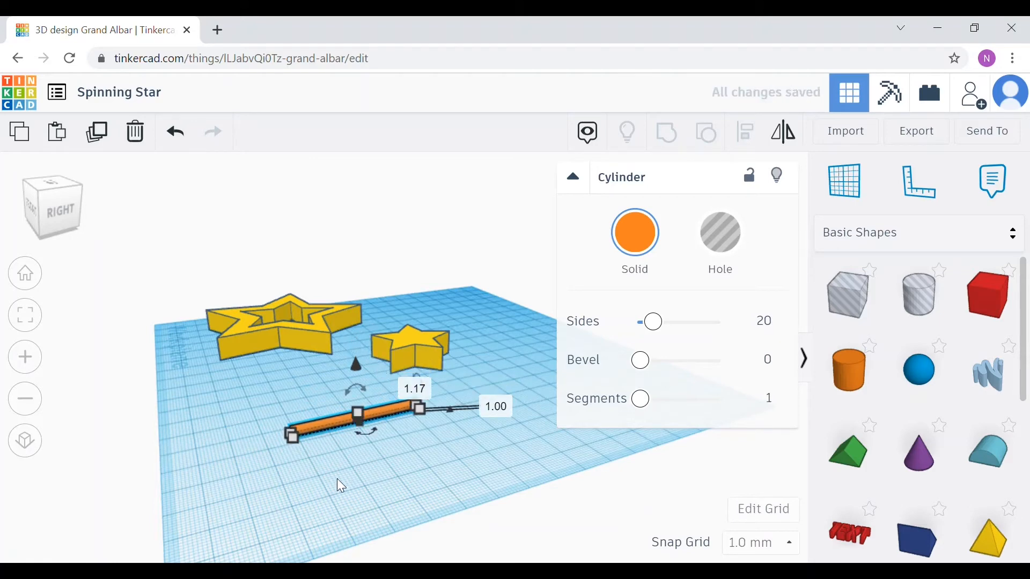
{"action": "right_click_drag", "start_coordinate": [341, 487], "coordinate": [456, 478]}
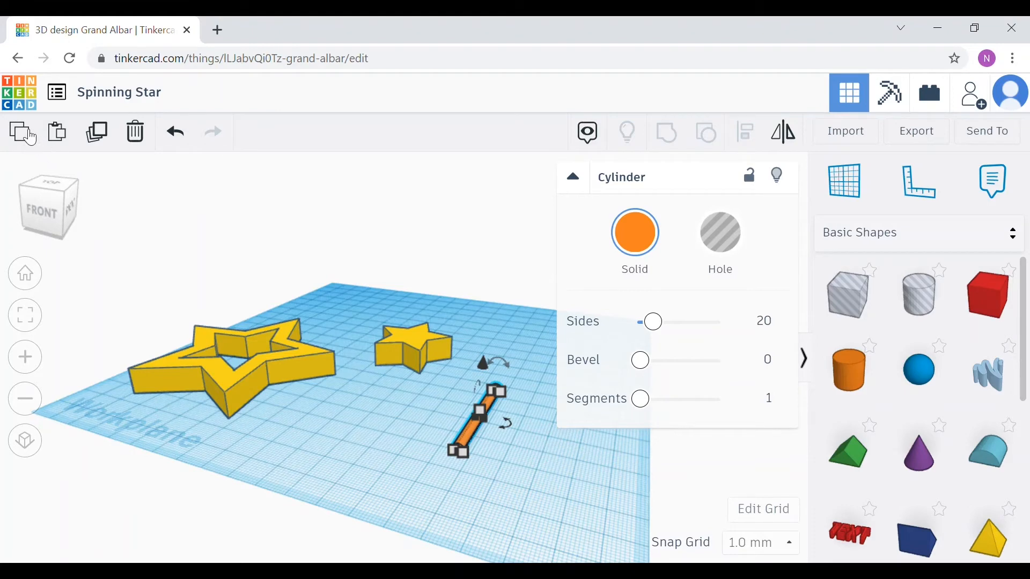
{"action": "left_click", "coordinate": [60, 138]}
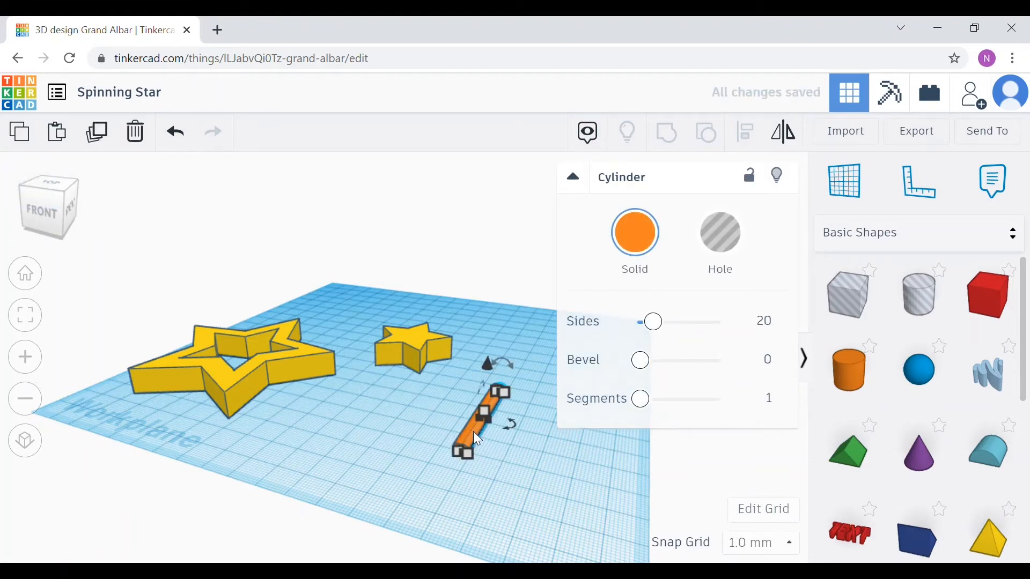
{"action": "left_click_drag", "start_coordinate": [475, 437], "coordinate": [499, 439]}
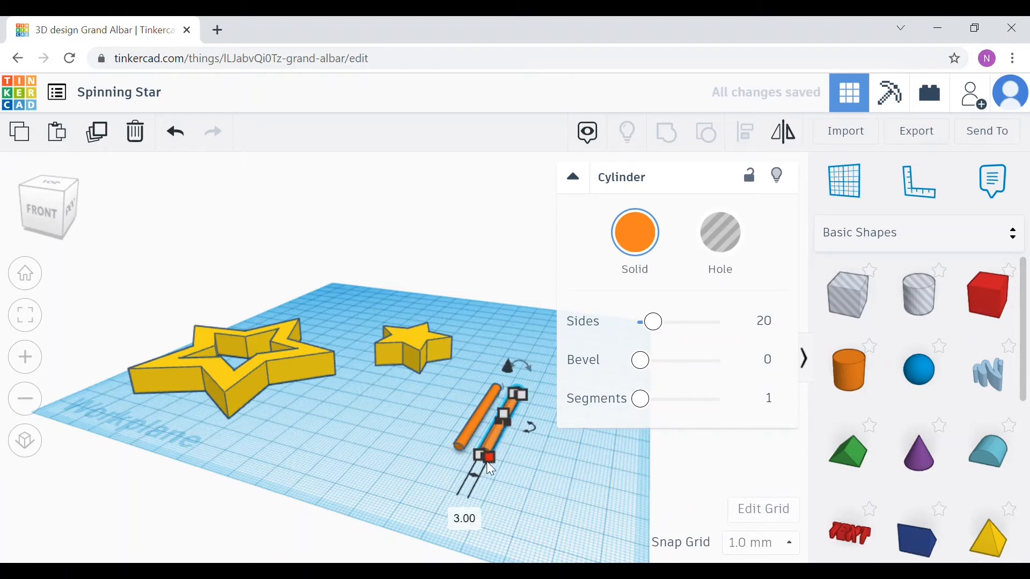
Step: Resize the copied cylinder to 3.75 mm wide, 3.75 mm high and 47 mm long
{"action": "left_click", "coordinate": [468, 516]}
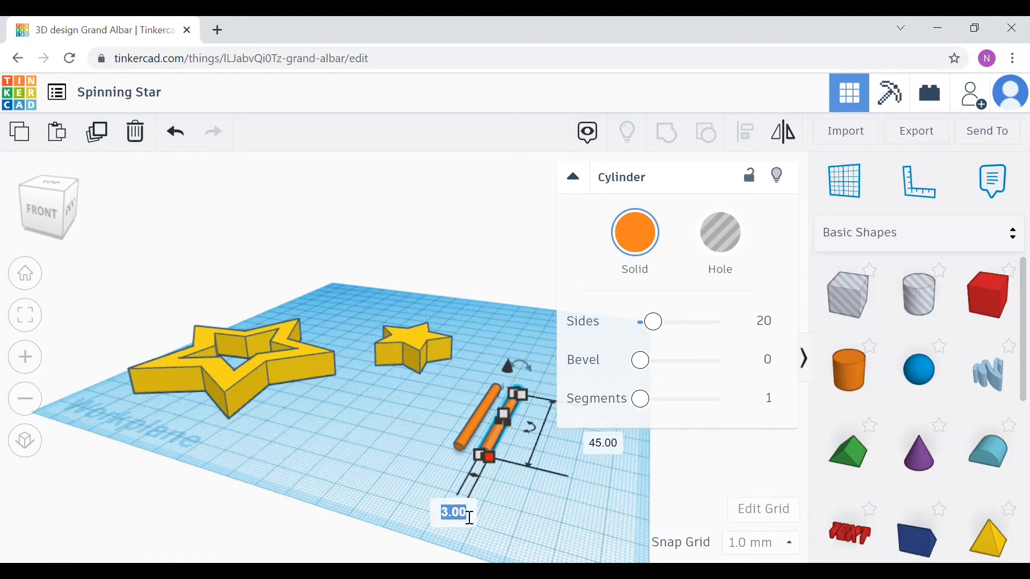
{"action": "type", "text": "3.75"}
{"action": "key", "text": "Return"}
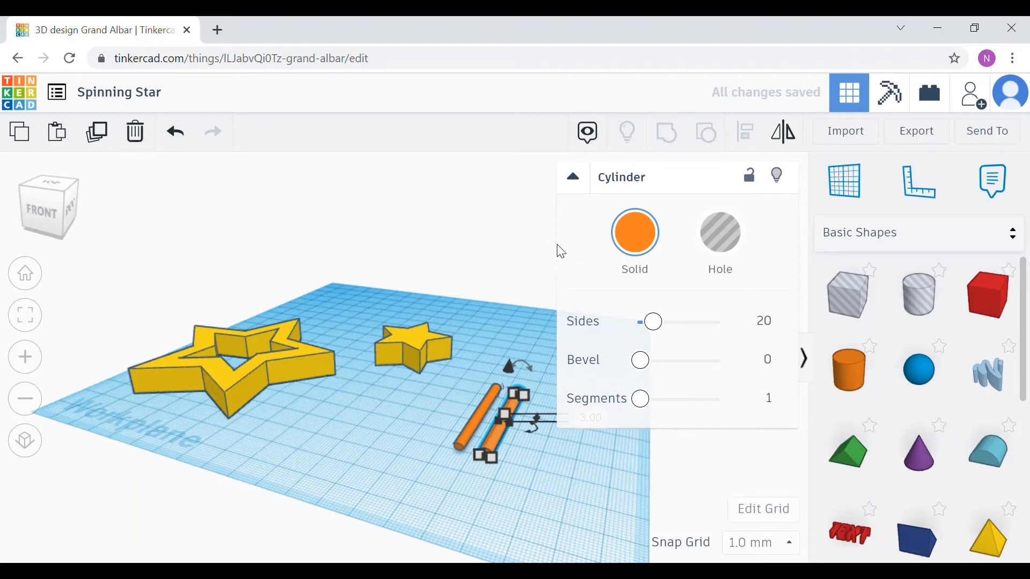
{"action": "left_click", "coordinate": [574, 178]}
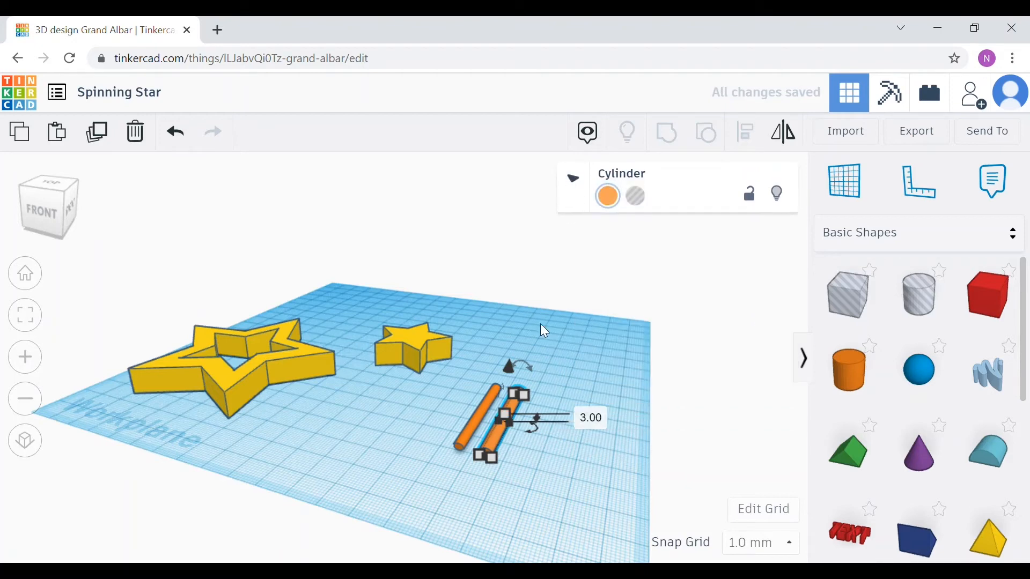
{"action": "left_click", "coordinate": [601, 420]}
{"action": "type", "text": "3.75"}
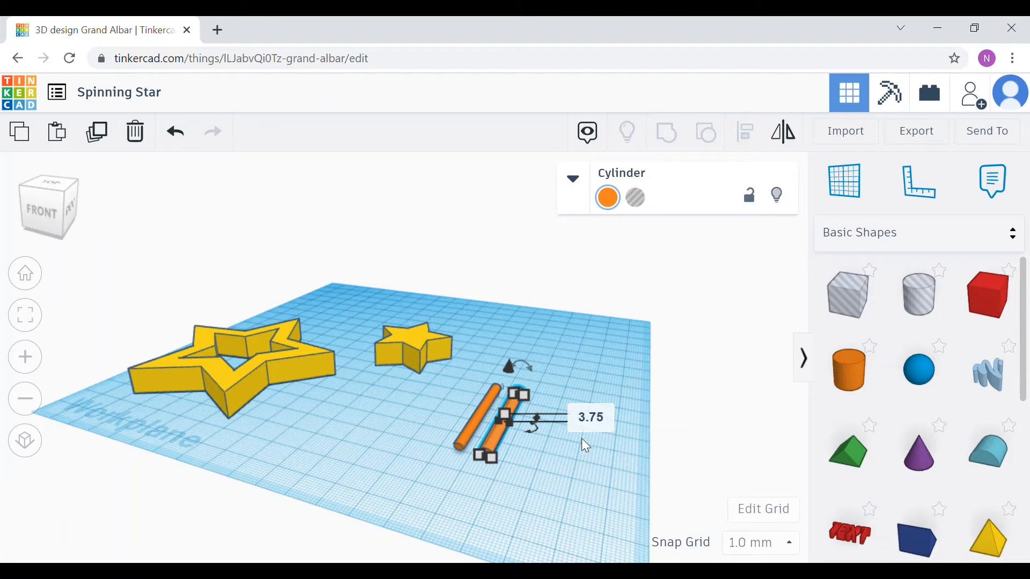
{"action": "key", "text": "Return"}
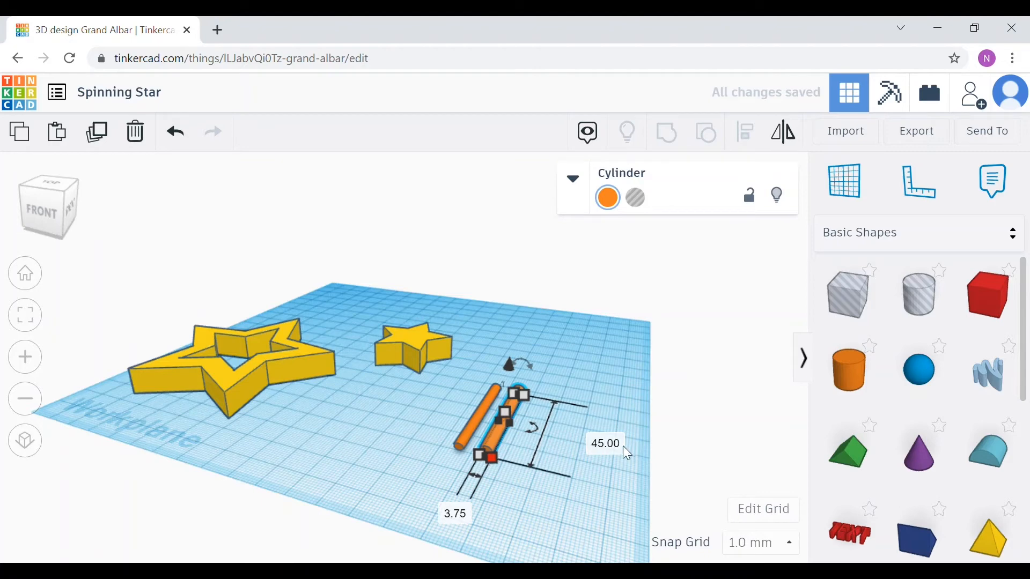
{"action": "left_click", "coordinate": [607, 445]}
{"action": "type", "text": "47"}
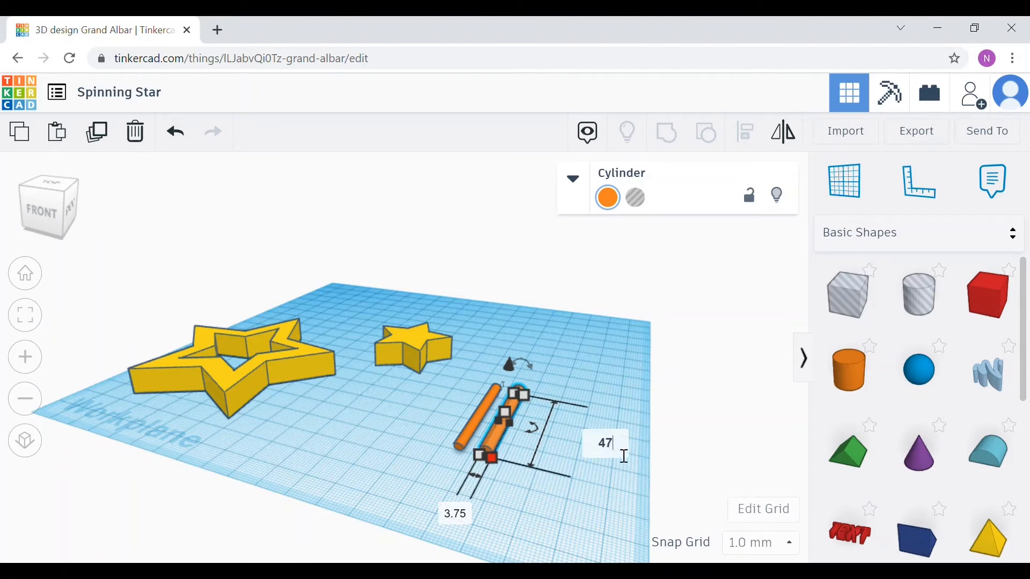
{"action": "key", "text": "Return"}
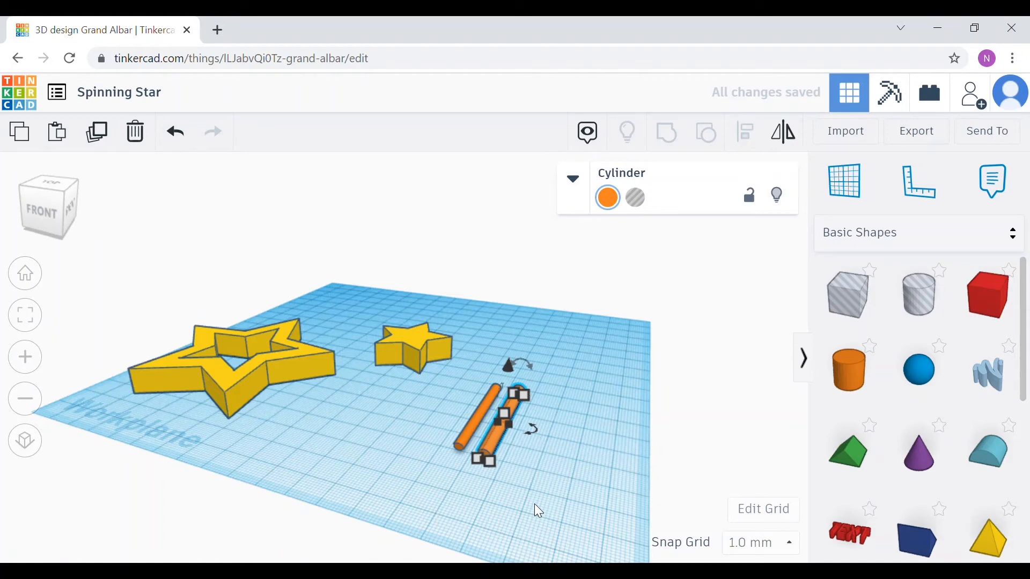
Step: Turn the enlarged cylinder copy into a hole
{"action": "left_click", "coordinate": [638, 199]}
{"action": "scroll", "coordinate": [494, 445], "scroll_direction": "up", "scroll_amount": 5}
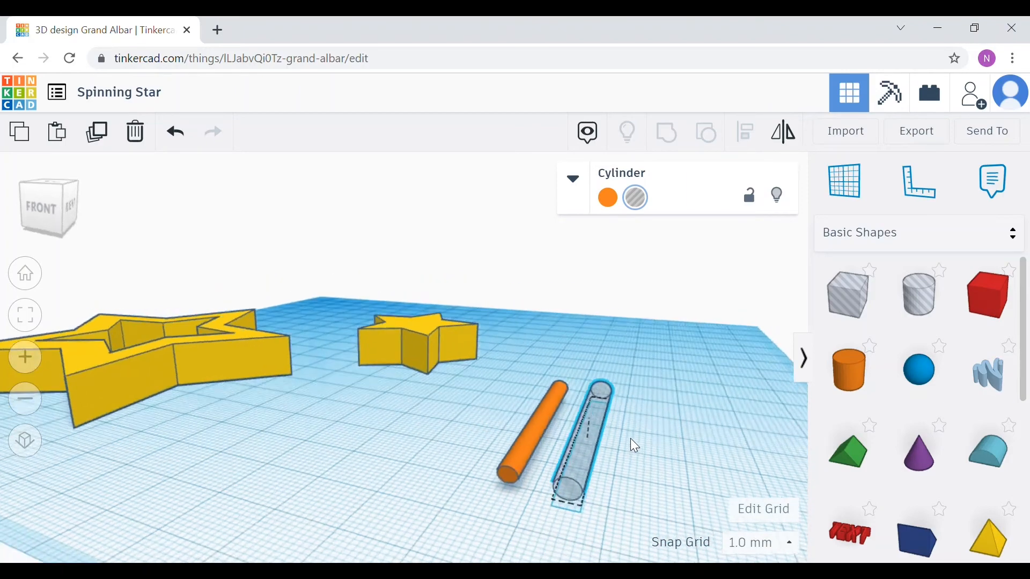
{"action": "right_click_drag", "start_coordinate": [631, 439], "coordinate": [609, 468]}
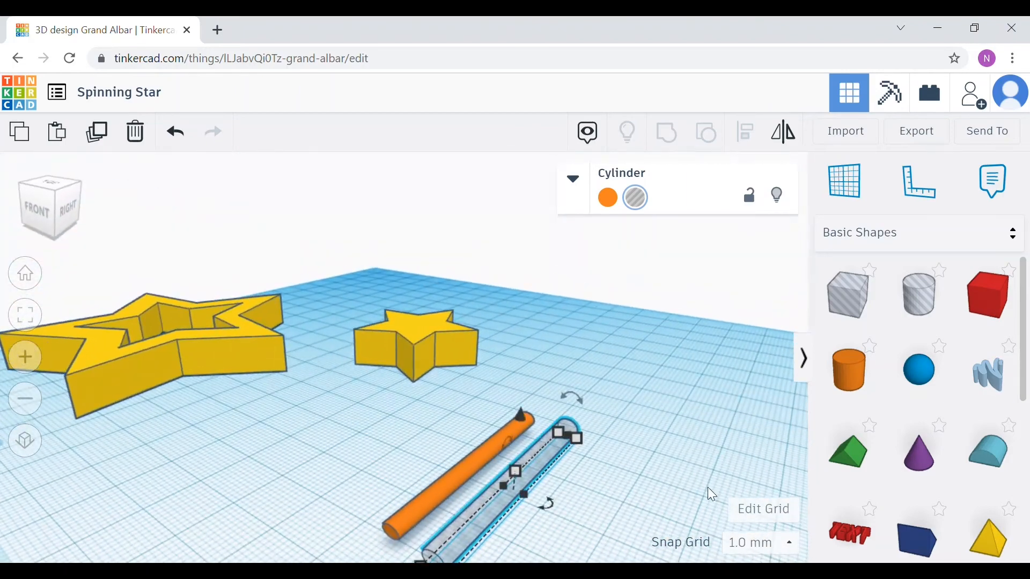
{"action": "left_click", "coordinate": [692, 451]}
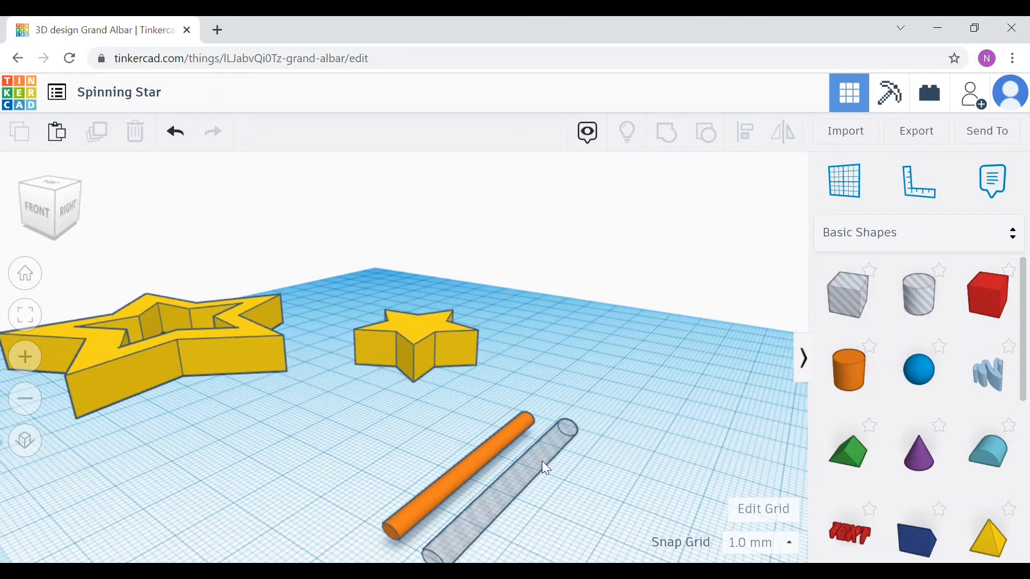
{"action": "right_click_drag", "start_coordinate": [596, 478], "coordinate": [492, 447]}
{"action": "scroll", "coordinate": [491, 452], "scroll_direction": "down", "scroll_amount": 3}
Step: Set the star outline's height to 5 mm
{"action": "left_click", "coordinate": [239, 376]}
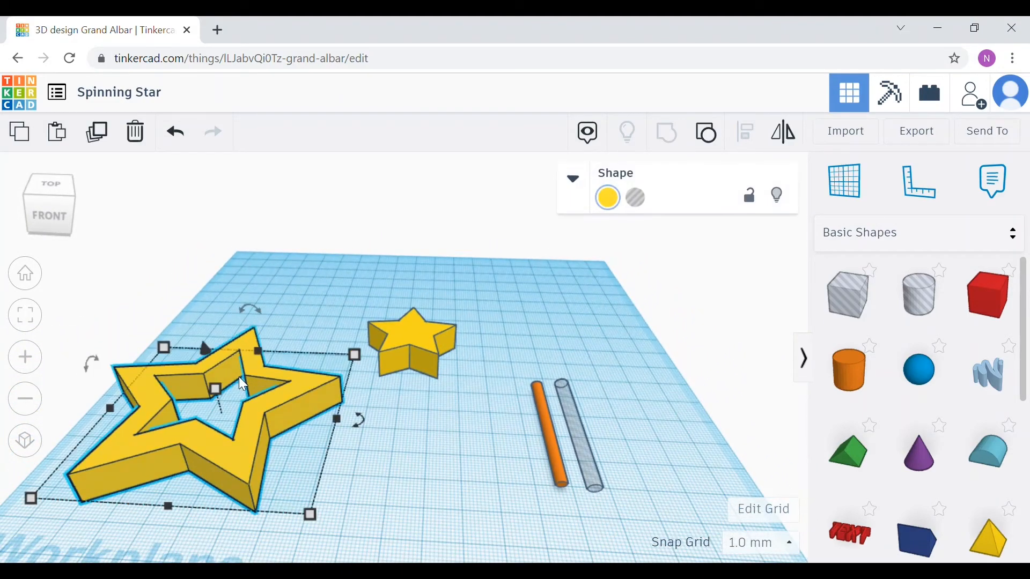
{"action": "left_click", "coordinate": [217, 390]}
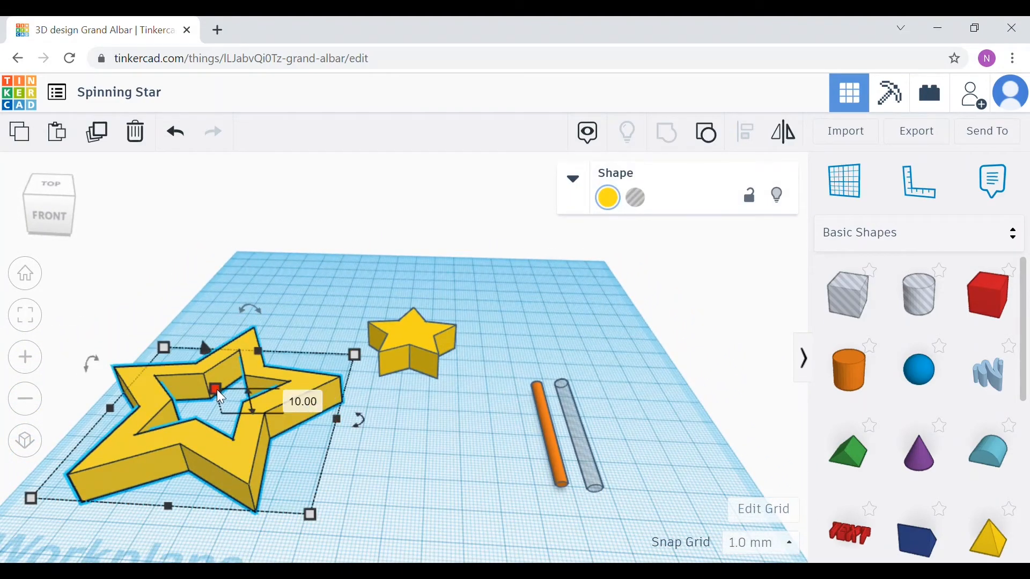
{"action": "left_click", "coordinate": [304, 407]}
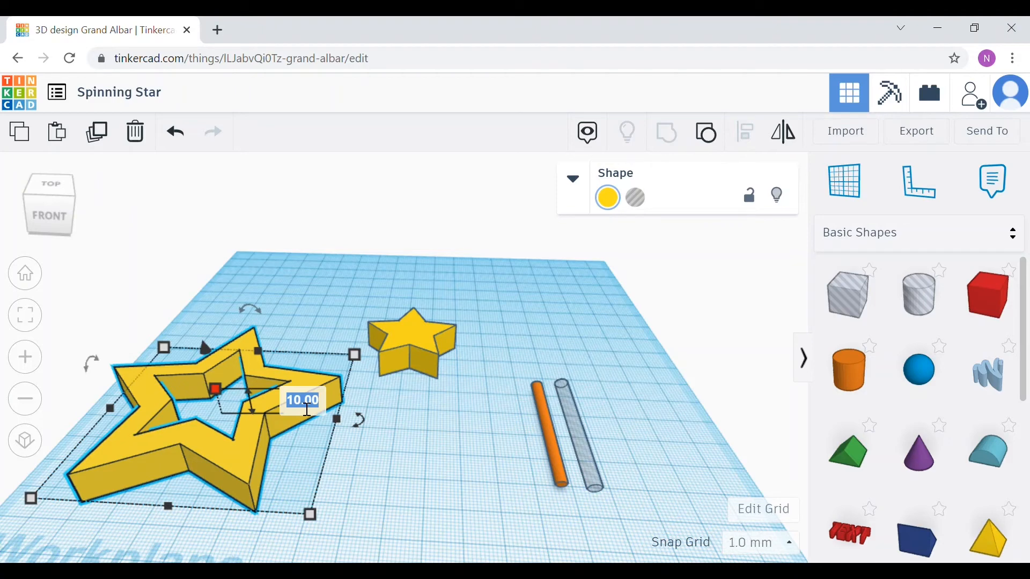
{"action": "type", "text": "5"}
{"action": "key", "text": "Return"}
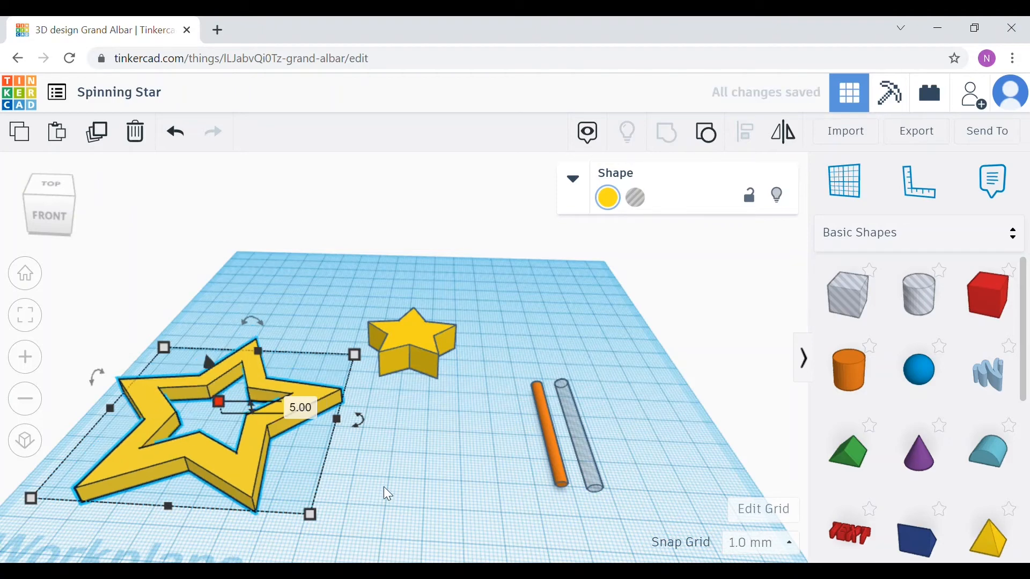
Step: Set the small star's height to 5 mm
{"action": "left_click", "coordinate": [395, 343]}
{"action": "mouse_move", "coordinate": [411, 331]}
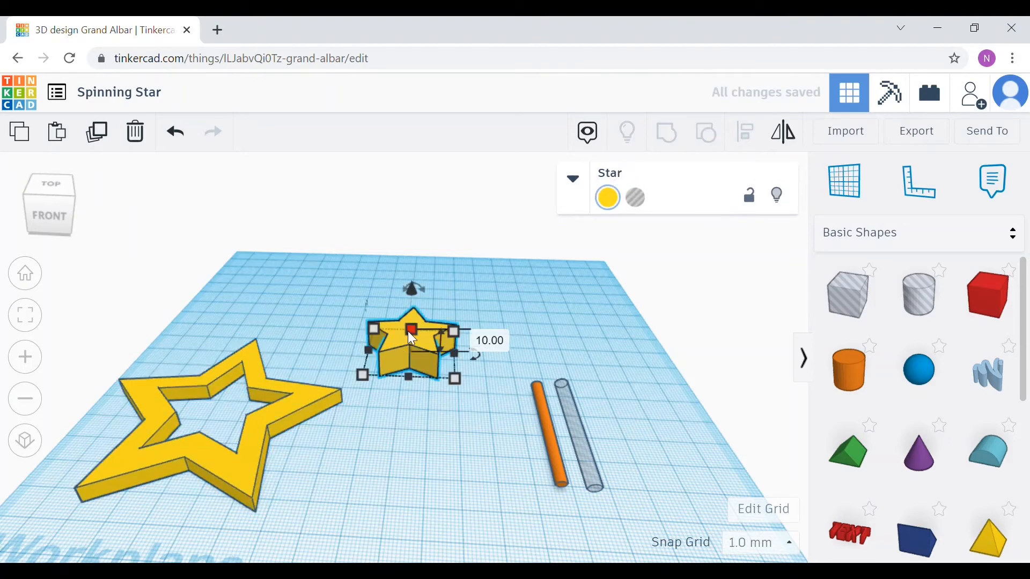
{"action": "type", "text": "5"}
{"action": "key", "text": "Return"}
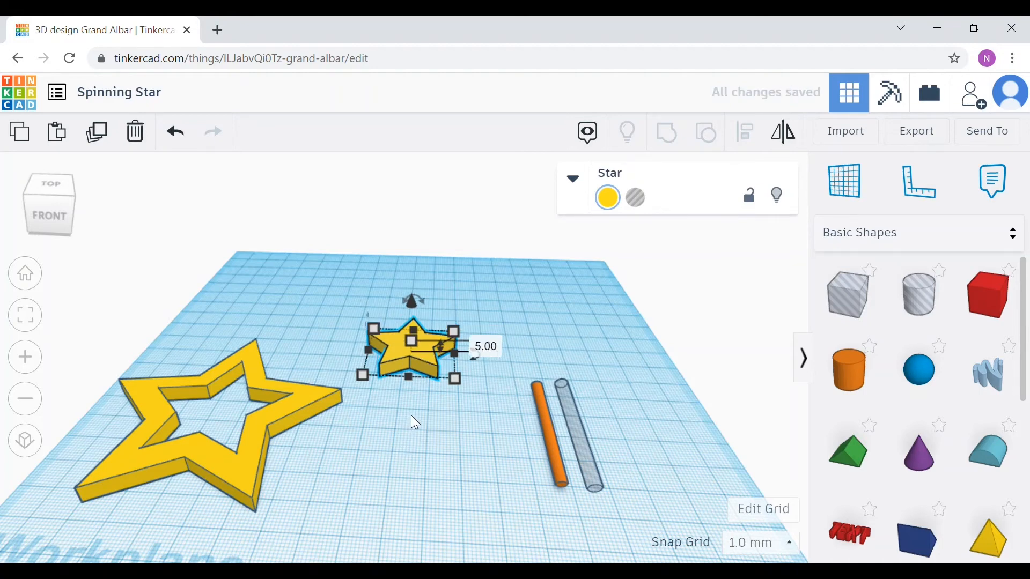
{"action": "left_click", "coordinate": [411, 416]}
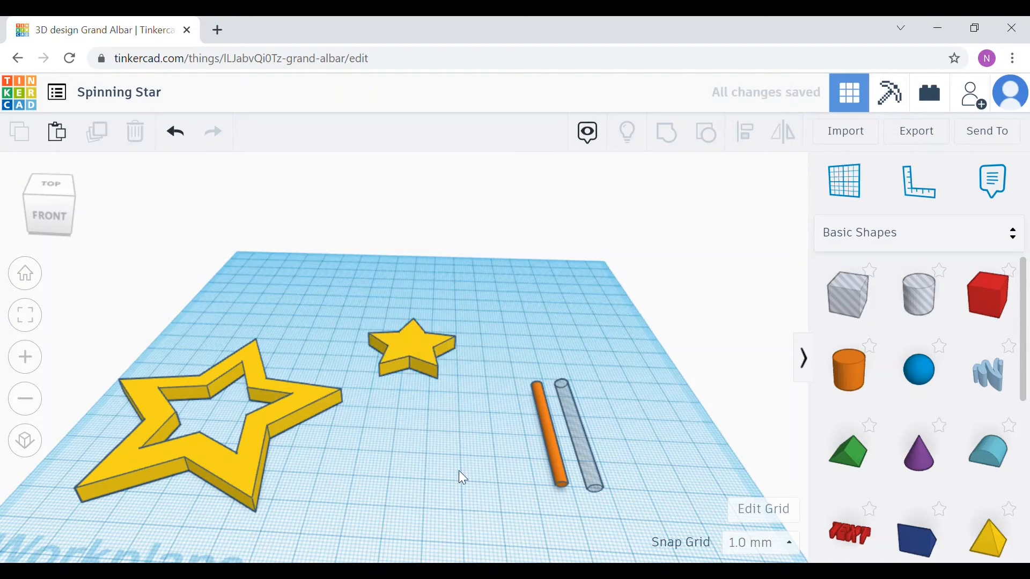
Step: Move the hole cylinder into the middle of the star outline
{"action": "right_click_drag", "start_coordinate": [441, 444], "coordinate": [381, 457]}
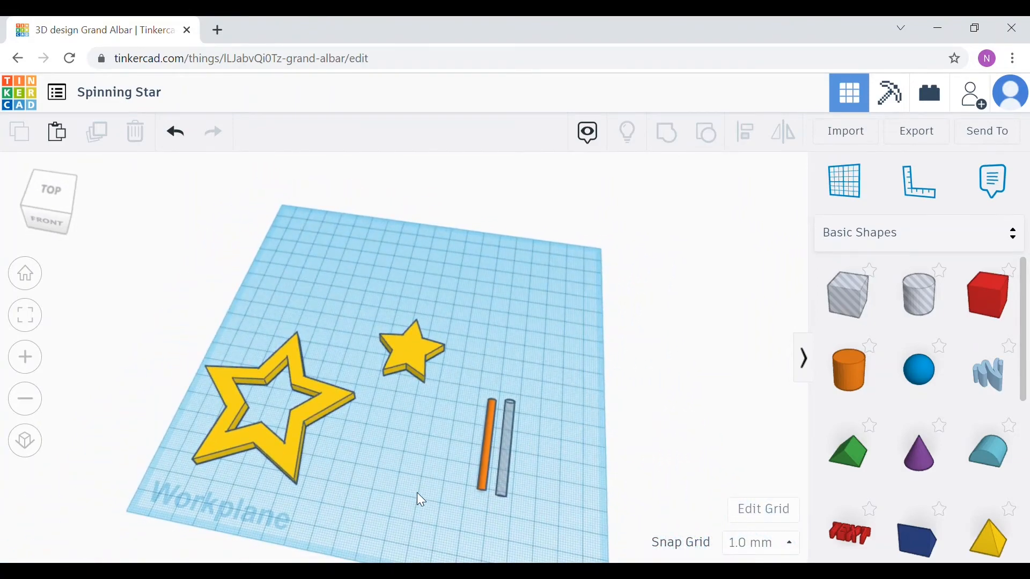
{"action": "right_click_drag", "start_coordinate": [418, 493], "coordinate": [531, 448]}
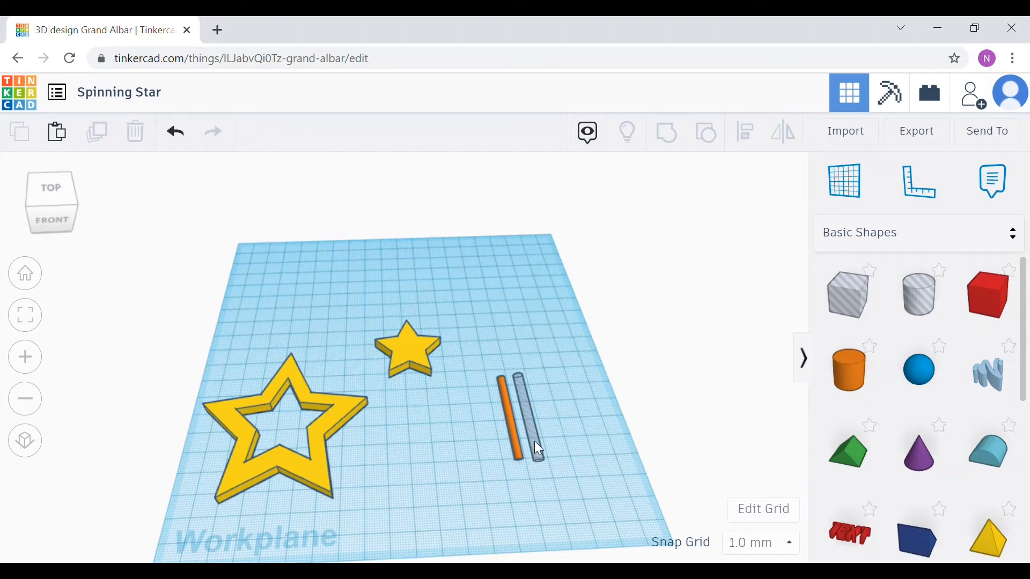
{"action": "left_click", "coordinate": [535, 443]}
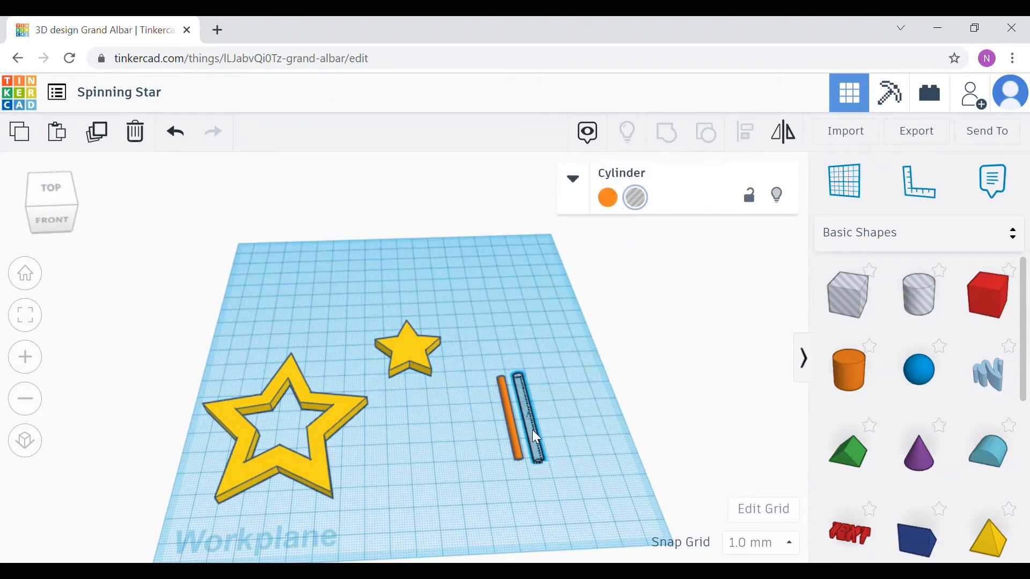
{"action": "left_click_drag", "start_coordinate": [533, 434], "coordinate": [284, 418]}
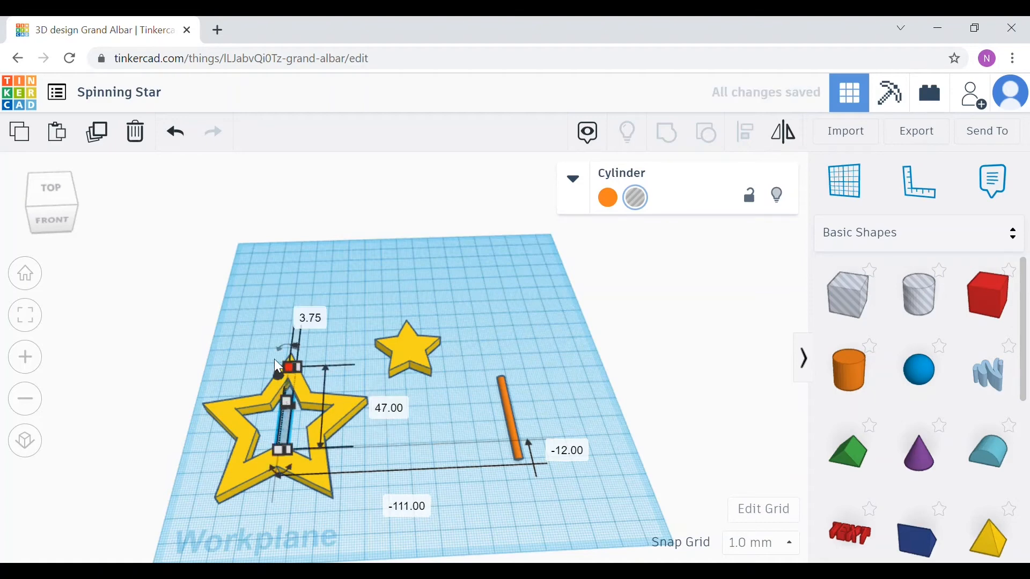
Step: Select the star outline and hole cylinder, centre them on both axes, and group them to cut the axle channel
{"action": "left_click_drag", "start_coordinate": [217, 325], "coordinate": [369, 514]}
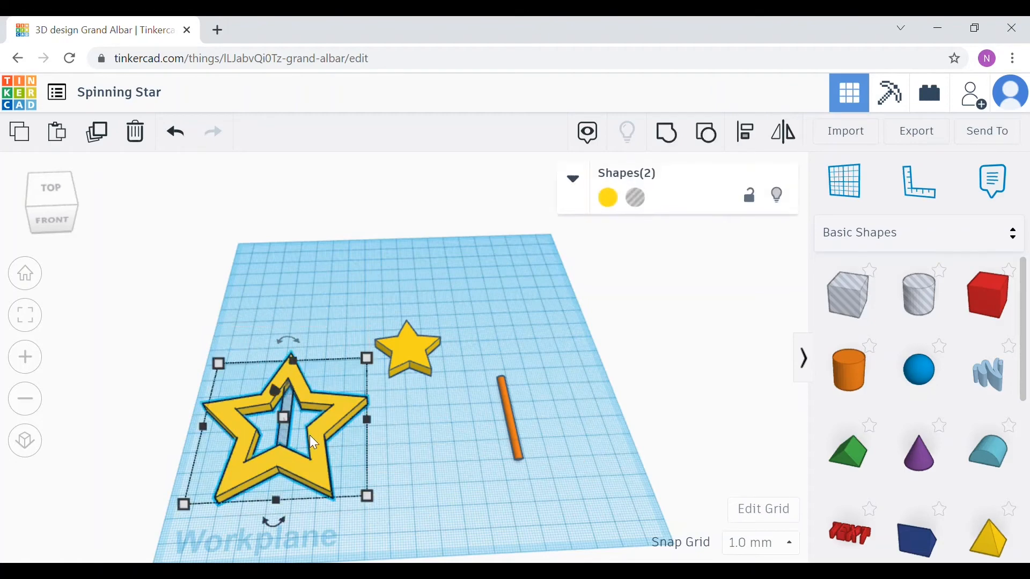
{"action": "left_click", "coordinate": [753, 139]}
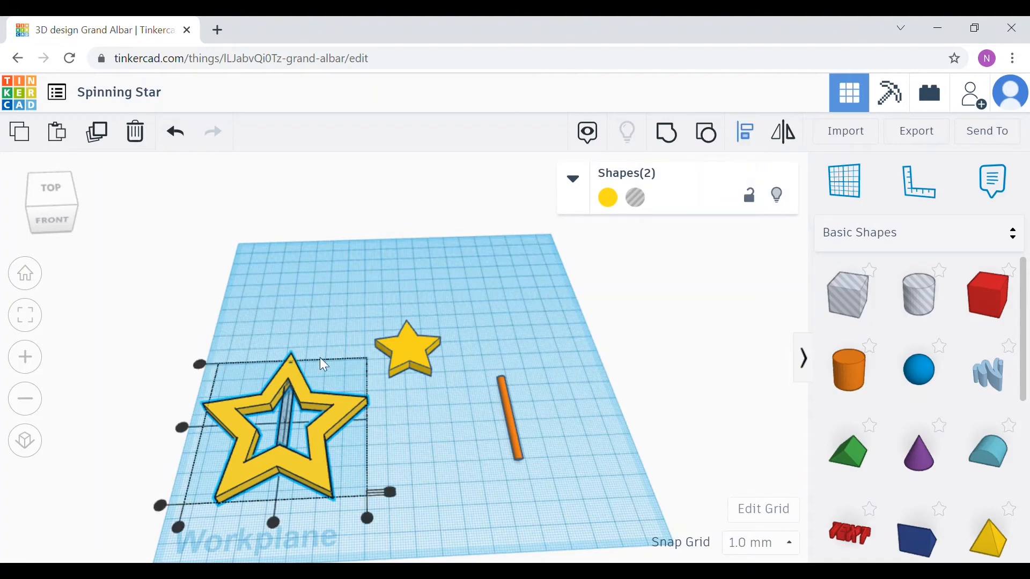
{"action": "left_click", "coordinate": [275, 520]}
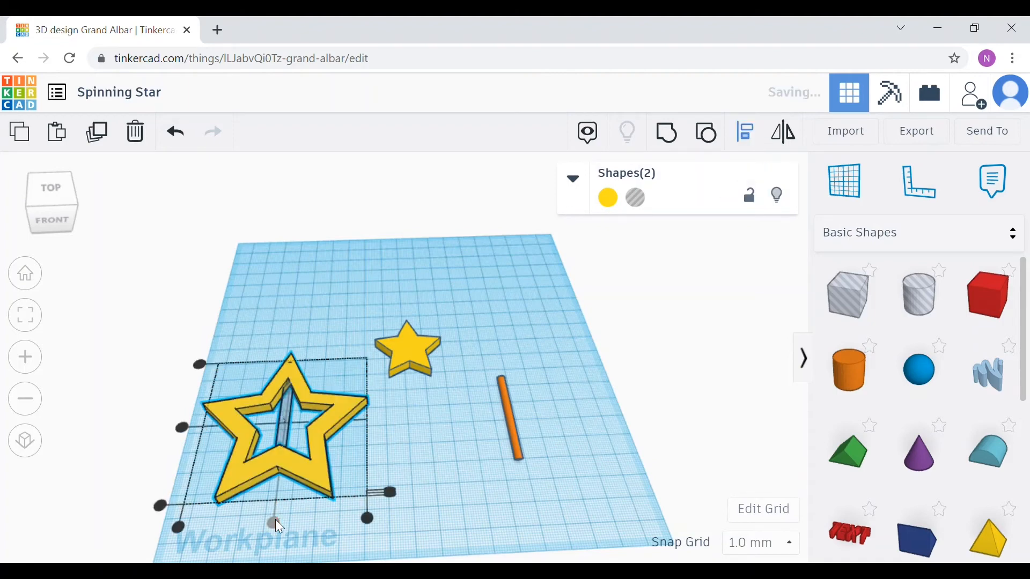
{"action": "left_click", "coordinate": [181, 427]}
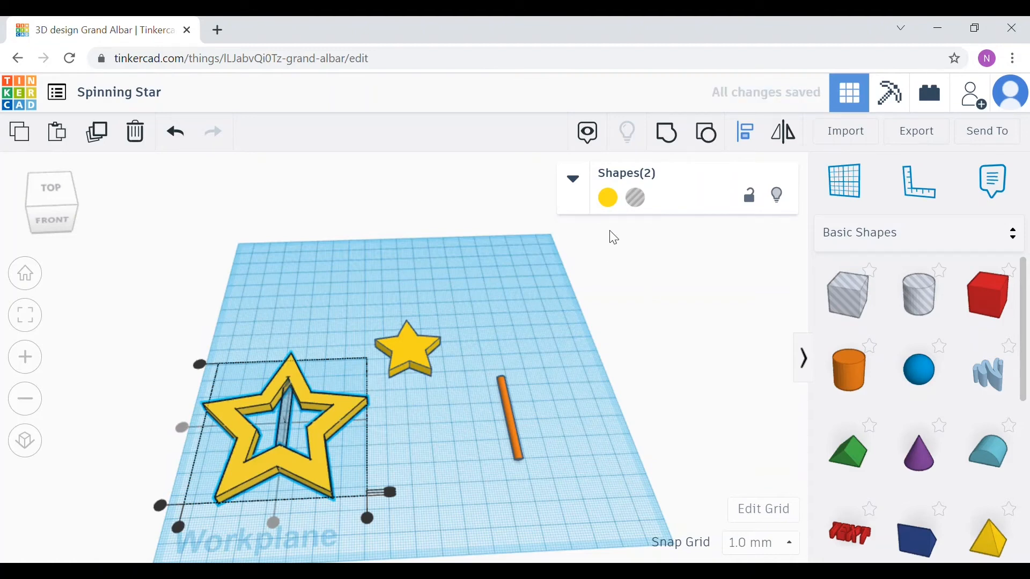
{"action": "left_click", "coordinate": [671, 135]}
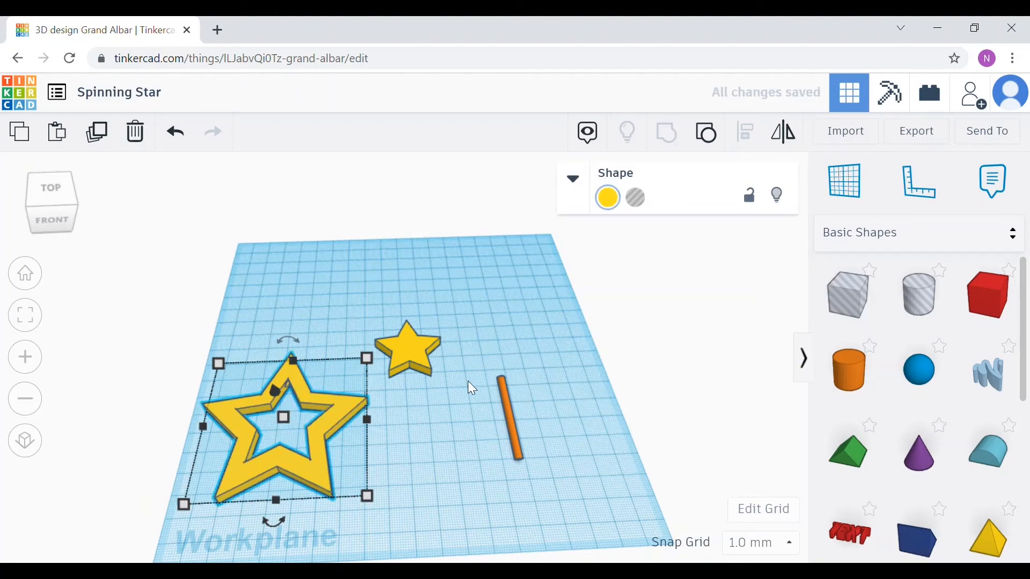
Step: Move the small star onto the middle of the orange axle cylinder
{"action": "scroll", "coordinate": [402, 472], "scroll_direction": "up", "scroll_amount": 5}
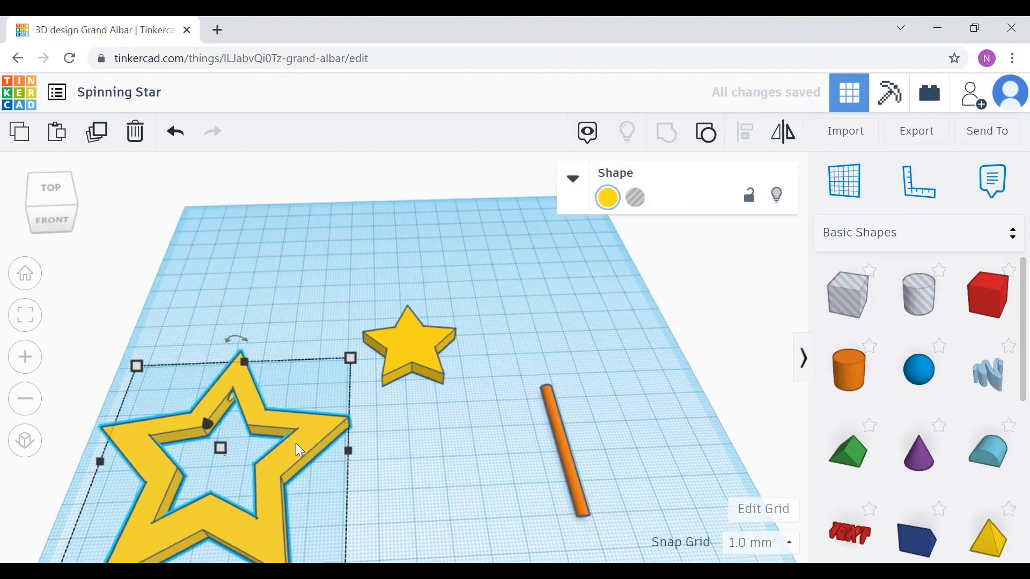
{"action": "right_click_drag", "start_coordinate": [398, 482], "coordinate": [459, 429]}
{"action": "left_click", "coordinate": [587, 453]}
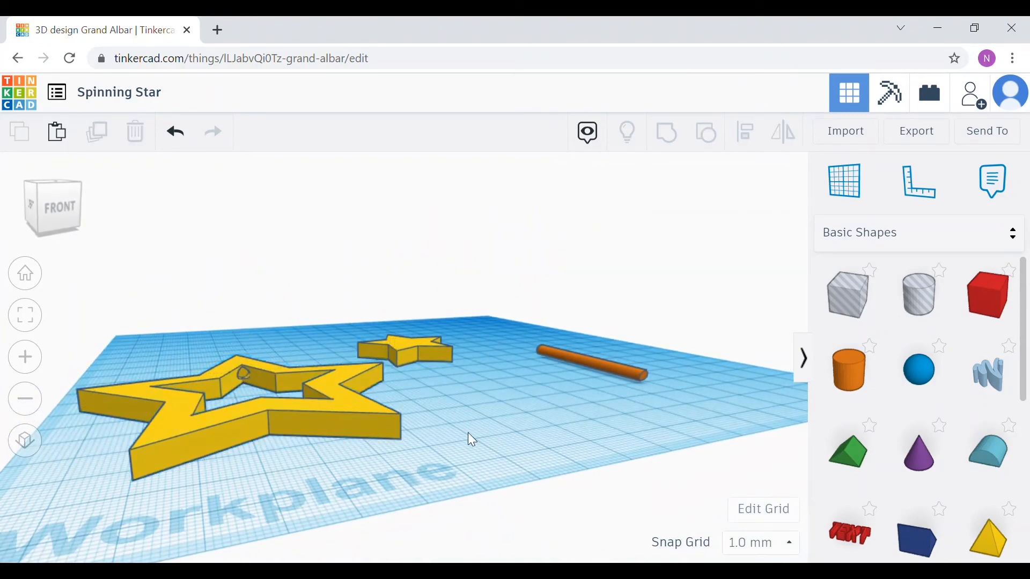
{"action": "scroll", "coordinate": [481, 424], "scroll_direction": "down", "scroll_amount": 2}
{"action": "scroll", "coordinate": [482, 418], "scroll_direction": "up", "scroll_amount": 2}
{"action": "right_click_drag", "start_coordinate": [481, 410], "coordinate": [444, 483]}
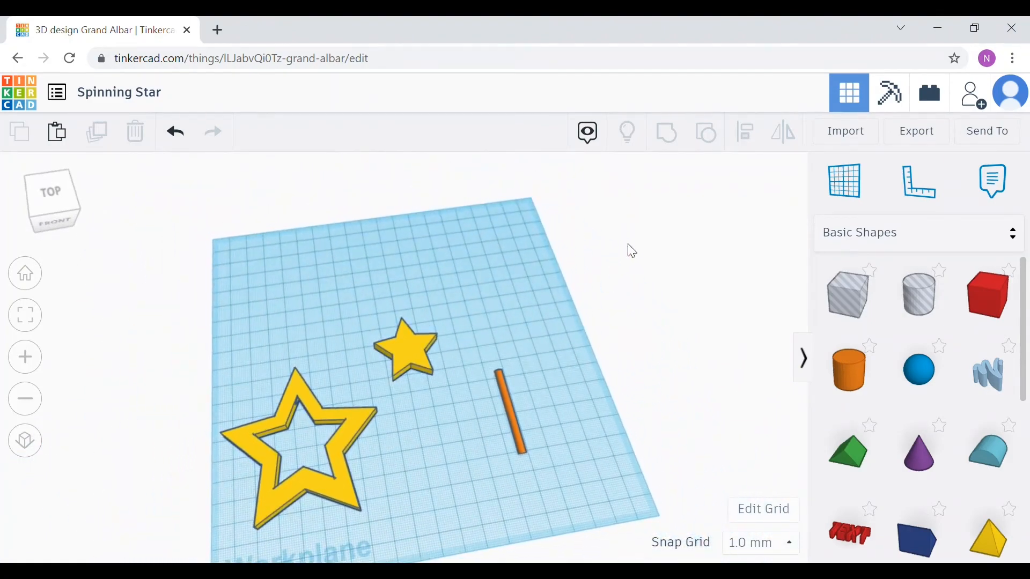
{"action": "left_click", "coordinate": [408, 354]}
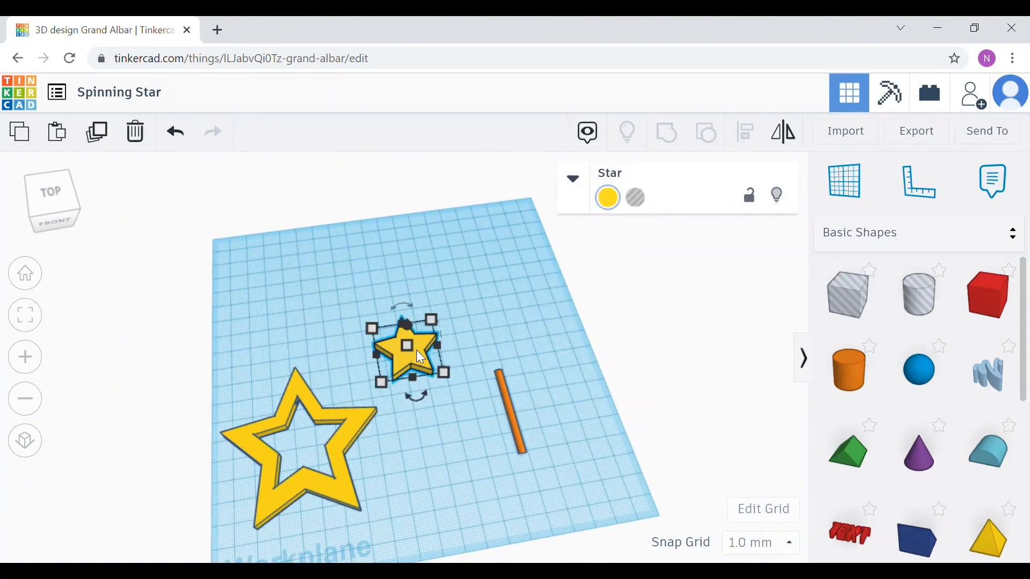
{"action": "left_click_drag", "start_coordinate": [410, 359], "coordinate": [521, 424]}
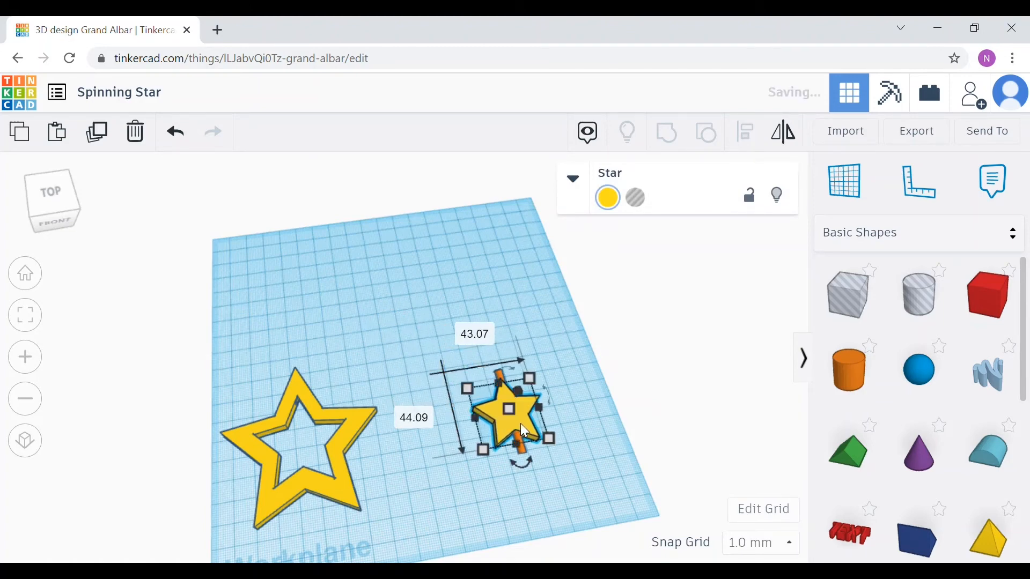
Step: Select the small star and axle cylinder, centre them on both axes, and group them
{"action": "left_click", "coordinate": [431, 360]}
{"action": "left_click_drag", "start_coordinate": [432, 360], "coordinate": [585, 472]}
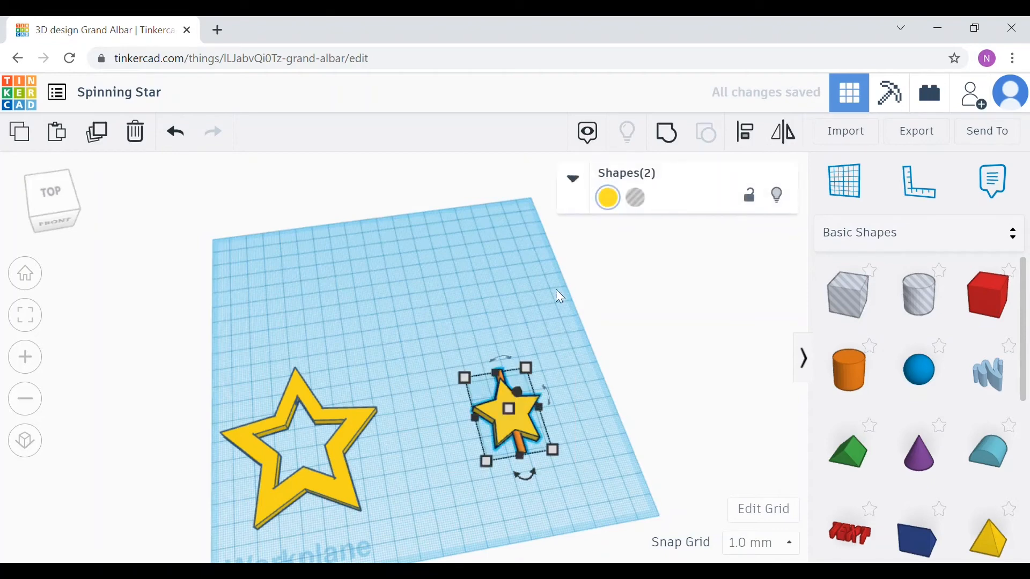
{"action": "left_click", "coordinate": [746, 131]}
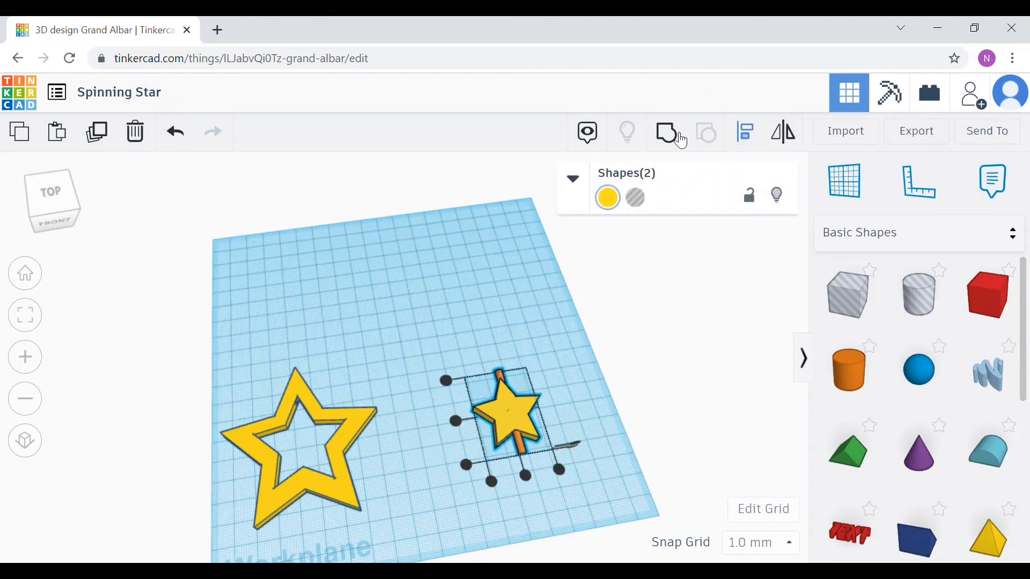
{"action": "left_click", "coordinate": [457, 421]}
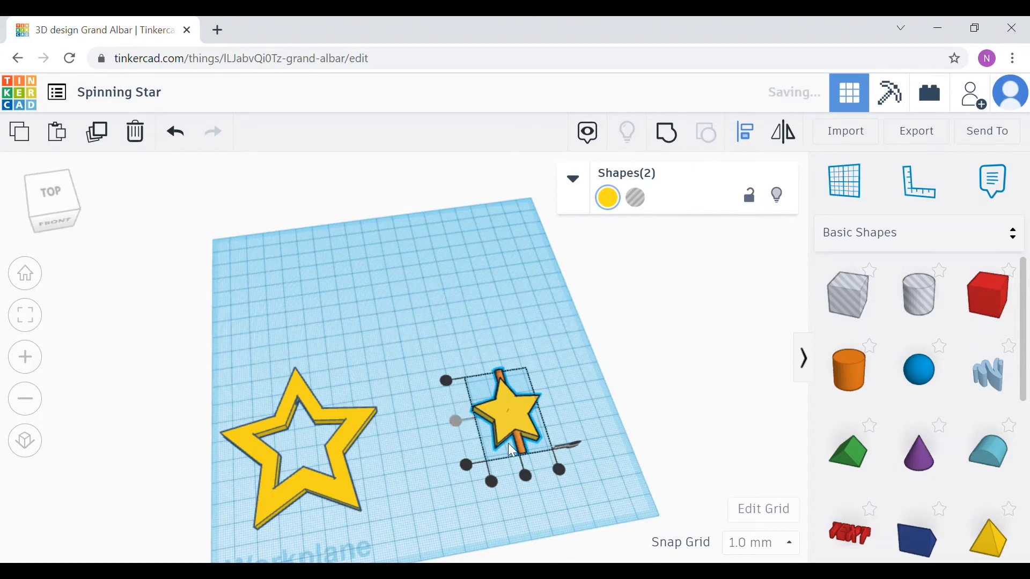
{"action": "left_click", "coordinate": [526, 476]}
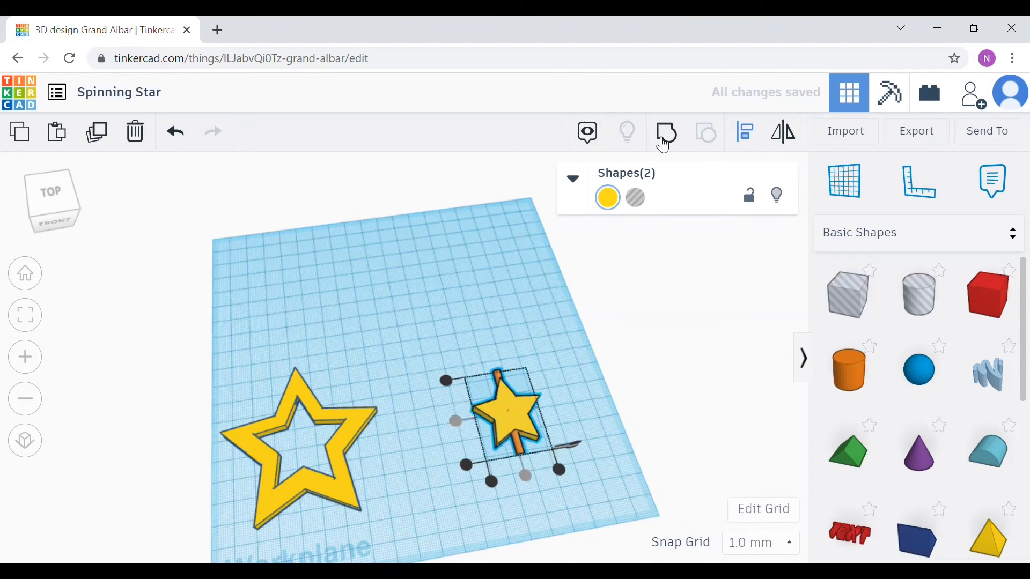
{"action": "left_click", "coordinate": [665, 134]}
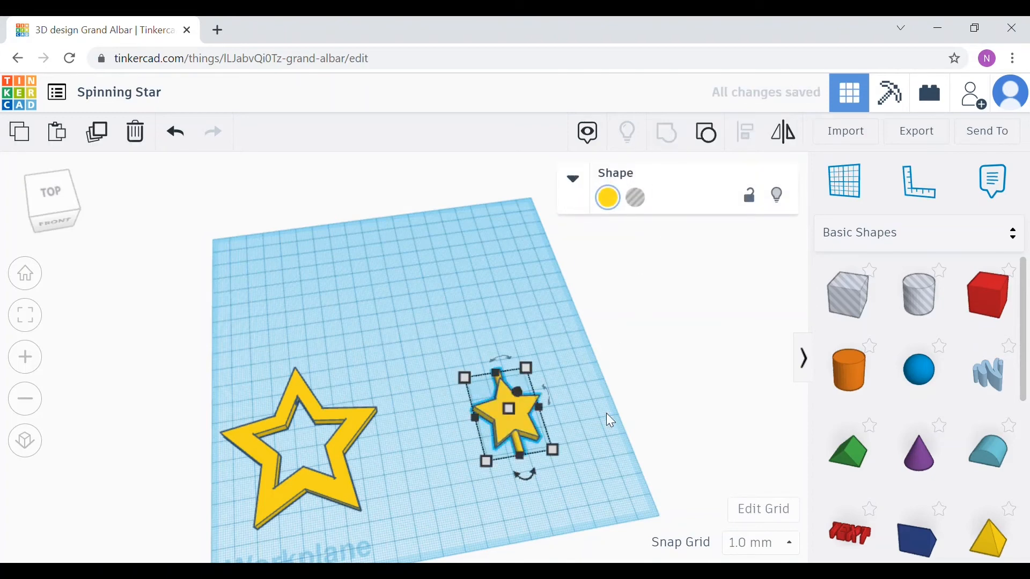
Step: Select the star outline and the star with its axle, centre them horizontally, and group them into one shape
{"action": "left_click", "coordinate": [559, 462]}
{"action": "right_click_drag", "start_coordinate": [494, 456], "coordinate": [436, 414]}
{"action": "scroll", "coordinate": [439, 416], "scroll_direction": "down", "scroll_amount": 2}
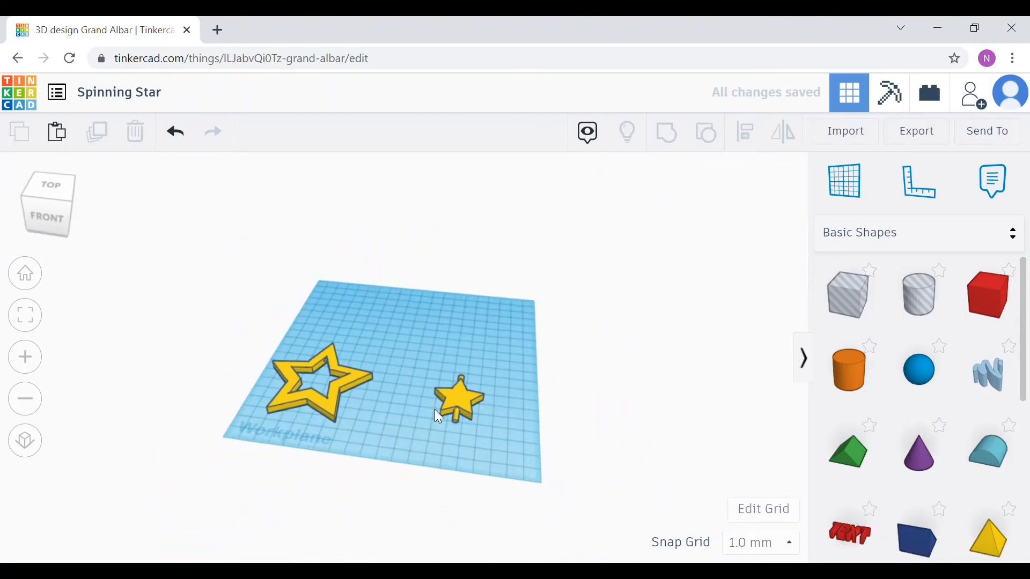
{"action": "scroll", "coordinate": [439, 416], "scroll_direction": "up", "scroll_amount": 5}
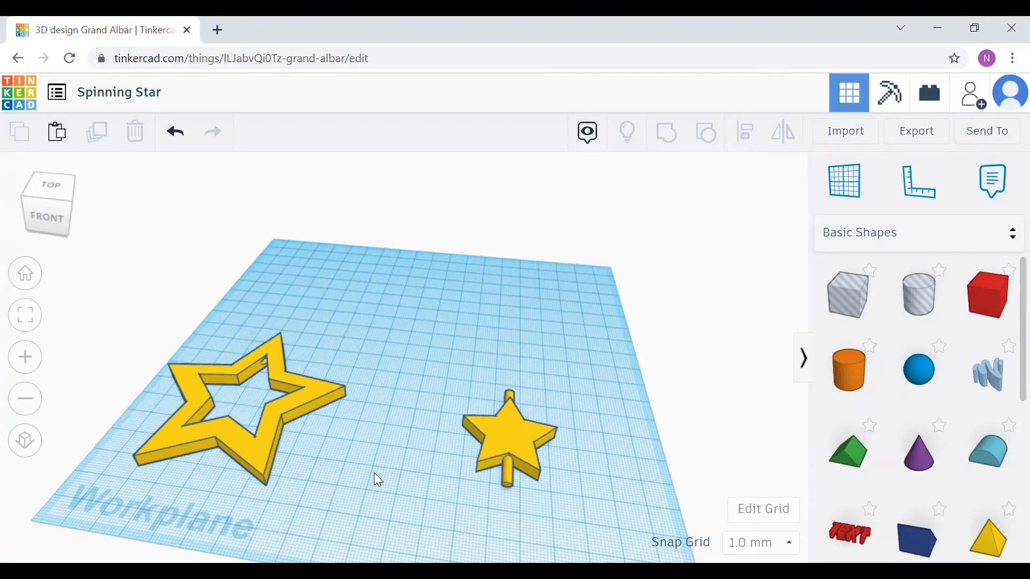
{"action": "right_click_drag", "start_coordinate": [378, 479], "coordinate": [406, 552]}
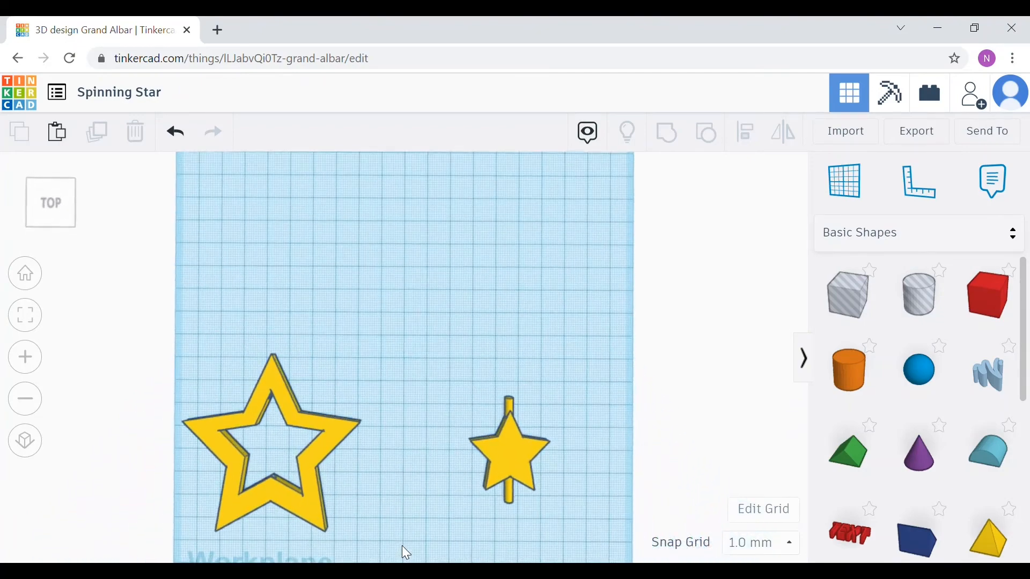
{"action": "left_click_drag", "start_coordinate": [179, 325], "coordinate": [561, 538]}
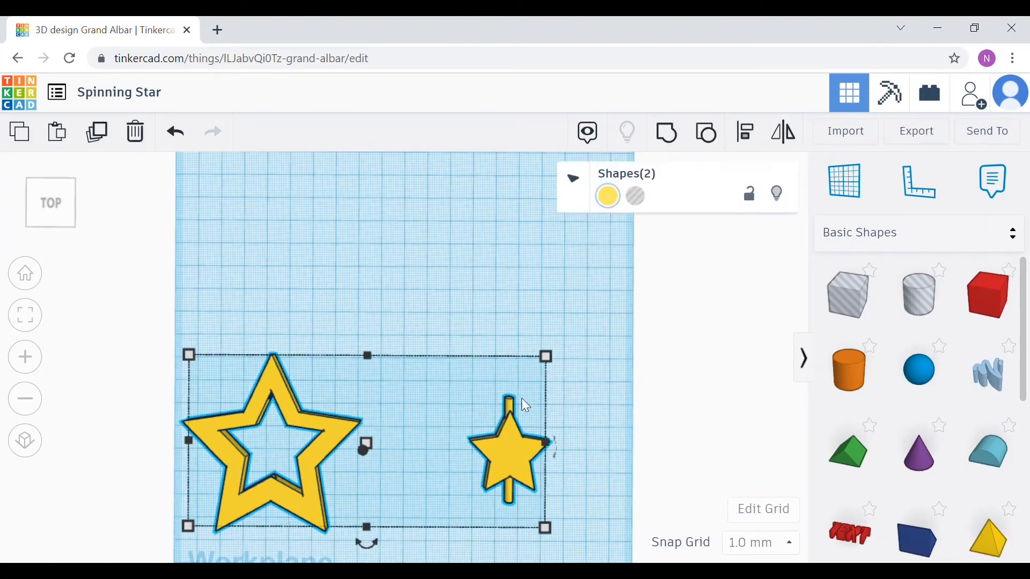
{"action": "left_click", "coordinate": [753, 133]}
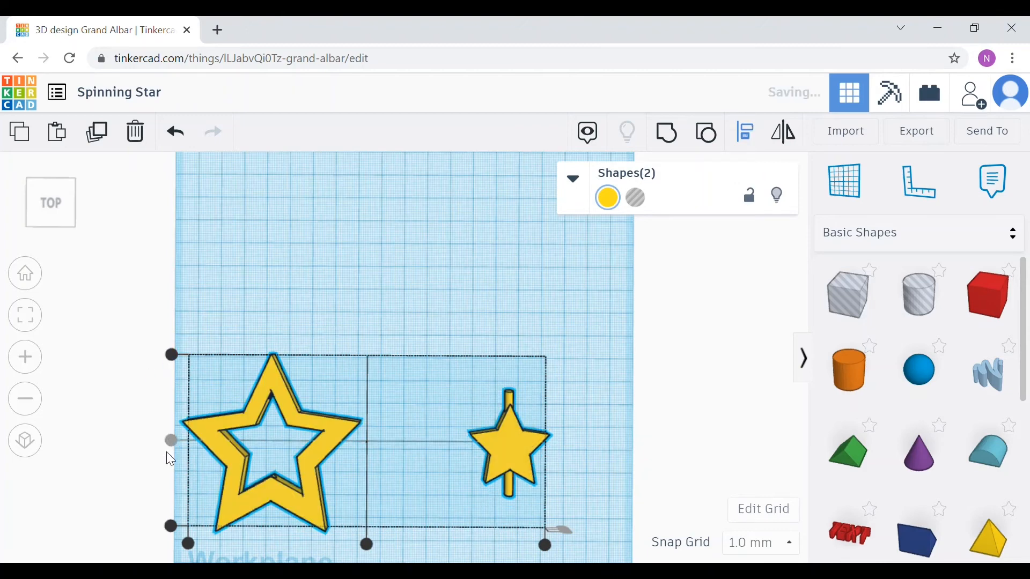
{"action": "left_click", "coordinate": [367, 545]}
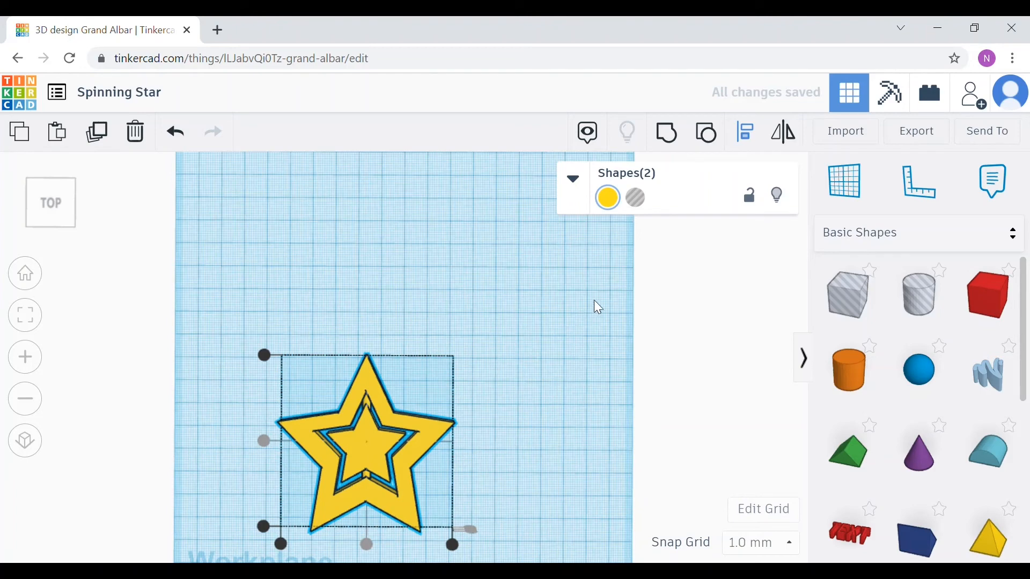
{"action": "left_click", "coordinate": [667, 133]}
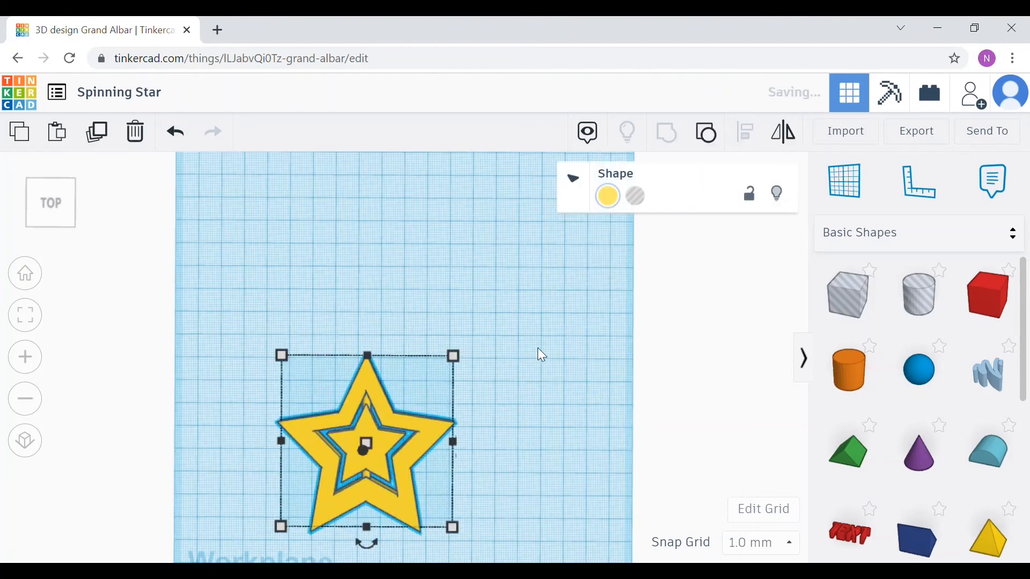
{"action": "left_click", "coordinate": [505, 445]}
Step: Orbit and zoom around the grouped spinning star to inspect how the inner star sits in the outline
{"action": "scroll", "coordinate": [498, 433], "scroll_direction": "up", "scroll_amount": 2}
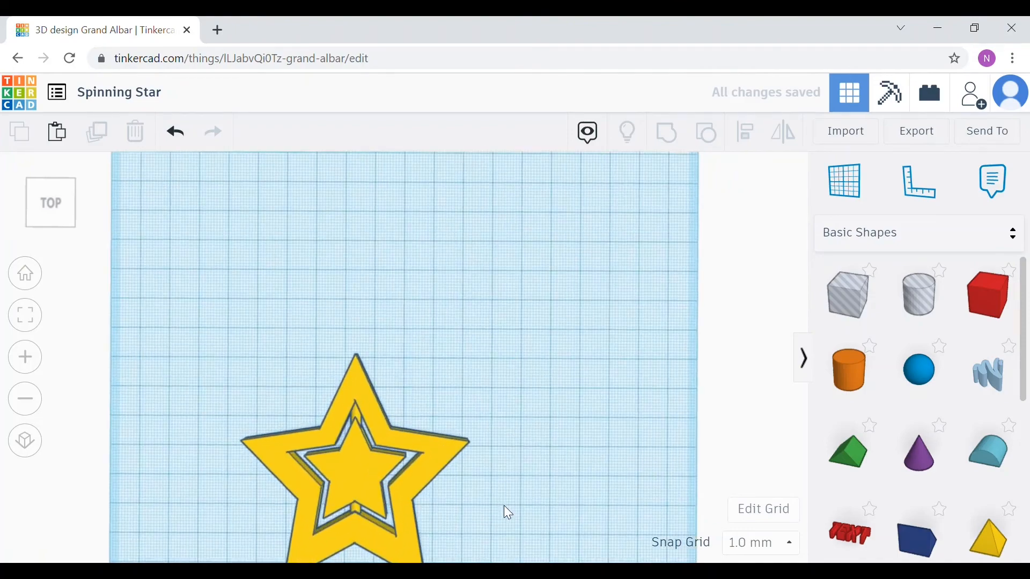
{"action": "right_click_drag", "start_coordinate": [504, 506], "coordinate": [500, 435]}
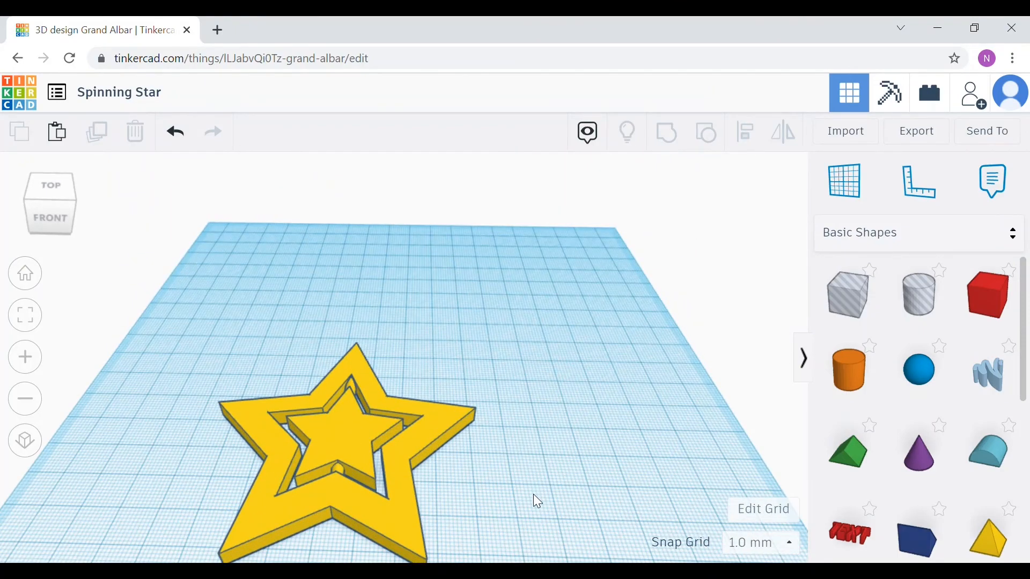
{"action": "right_click_drag", "start_coordinate": [533, 495], "coordinate": [508, 518]}
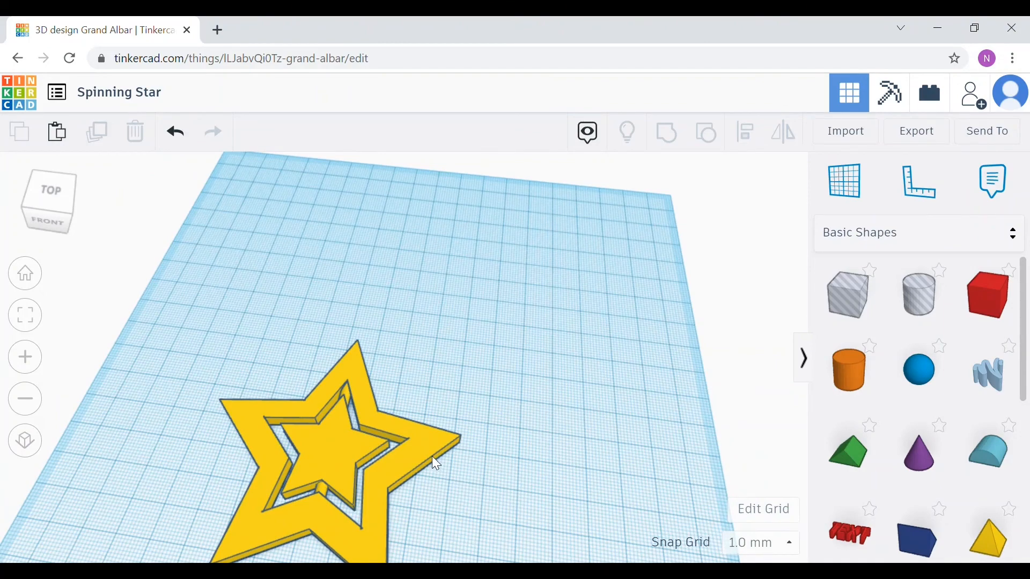
{"action": "scroll", "coordinate": [488, 490], "scroll_direction": "down", "scroll_amount": 2}
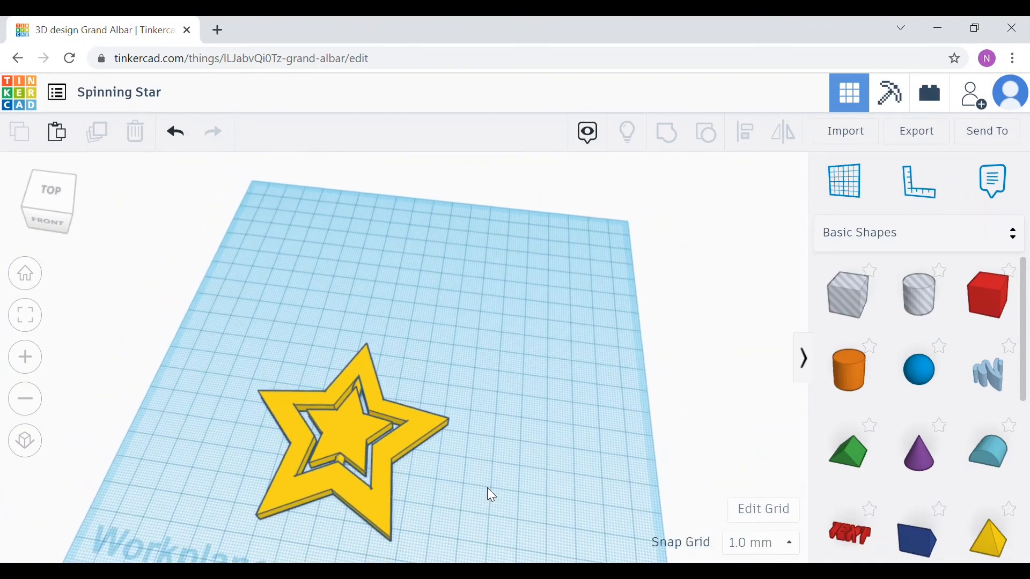
{"action": "middle_click_drag", "start_coordinate": [480, 467], "coordinate": [534, 413]}
{"action": "scroll", "coordinate": [493, 401], "scroll_direction": "down", "scroll_amount": 2}
{"action": "scroll", "coordinate": [493, 401], "scroll_direction": "up", "scroll_amount": 4}
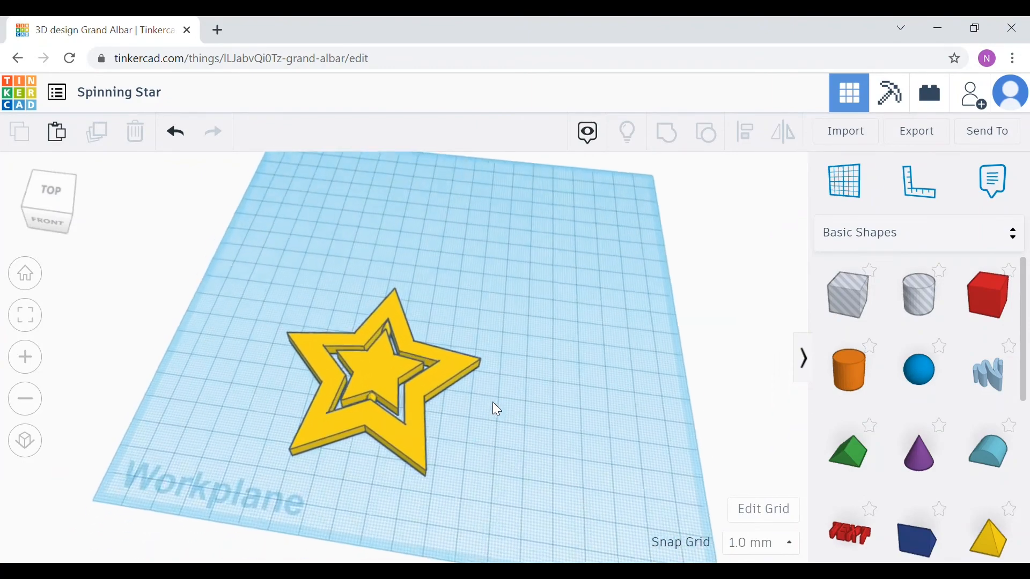
{"action": "right_click_drag", "start_coordinate": [521, 454], "coordinate": [580, 418]}
{"action": "scroll", "coordinate": [516, 431], "scroll_direction": "down", "scroll_amount": 2}
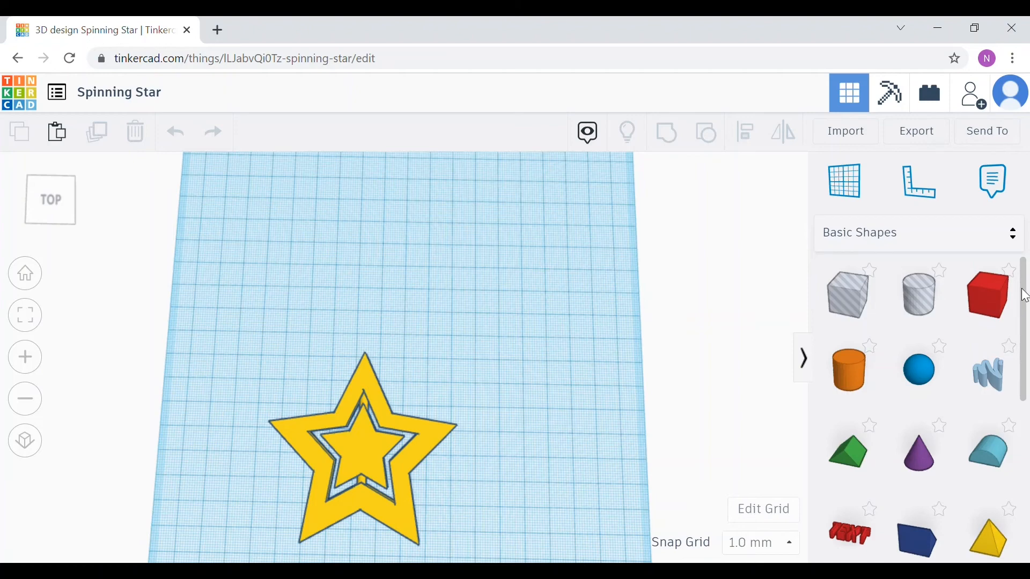
Step: Add a torus above the star and set its length and width to 15 mm
{"action": "left_click_drag", "start_coordinate": [1026, 296], "coordinate": [1029, 462]}
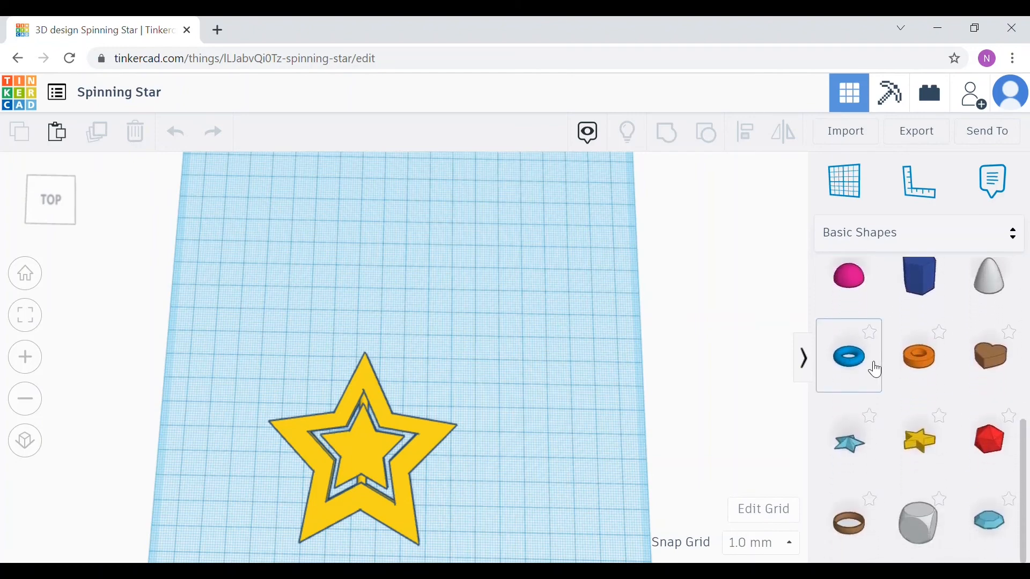
{"action": "left_click_drag", "start_coordinate": [863, 363], "coordinate": [365, 321]}
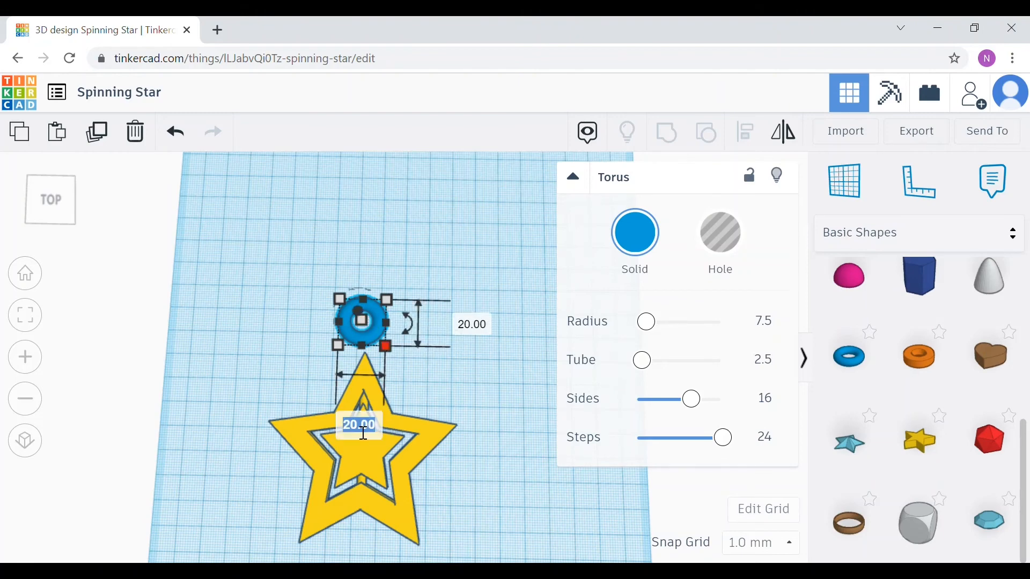
{"action": "type", "text": "15"}
{"action": "left_click", "coordinate": [472, 328]}
{"action": "type", "text": "15"}
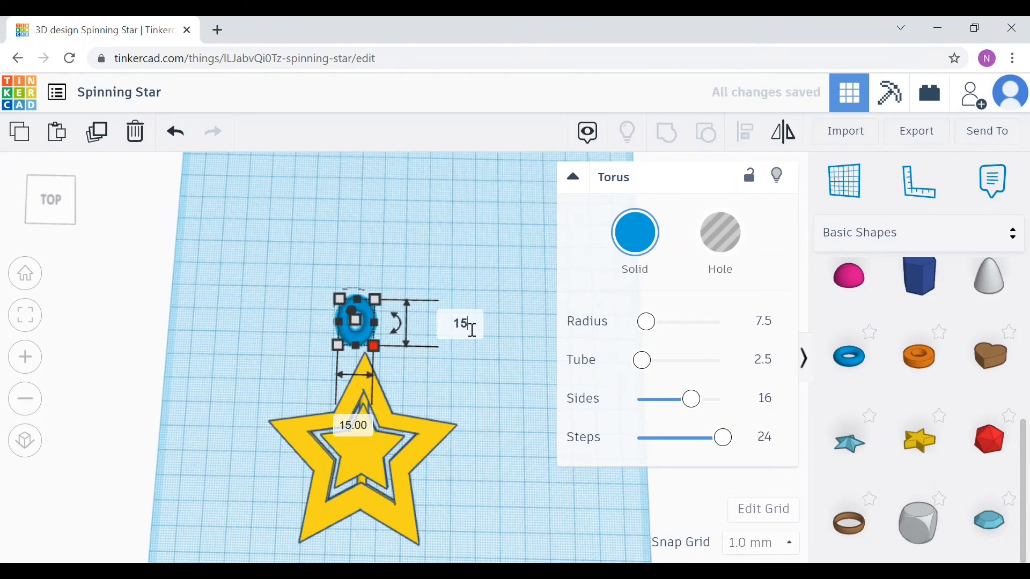
{"action": "key", "text": "Return"}
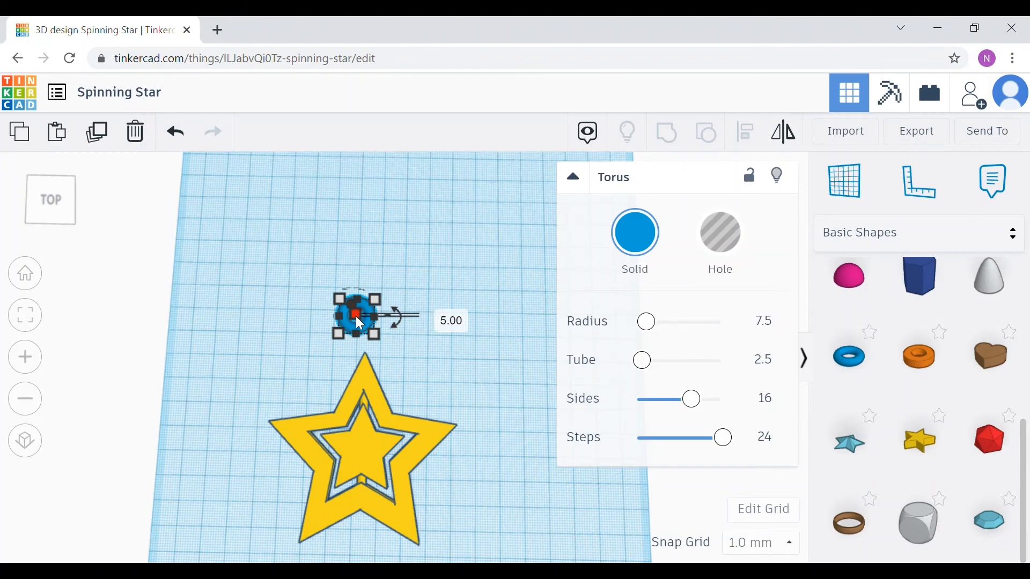
Step: Place the torus on the star's top point, centre it horizontally with the star, and group them
{"action": "left_click_drag", "start_coordinate": [362, 323], "coordinate": [370, 360]}
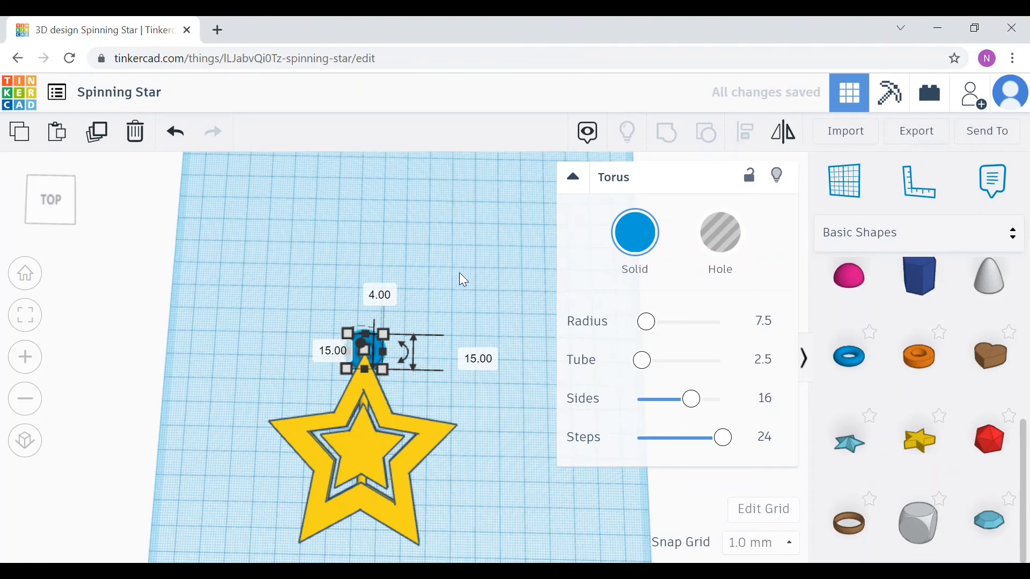
{"action": "left_click", "coordinate": [488, 283]}
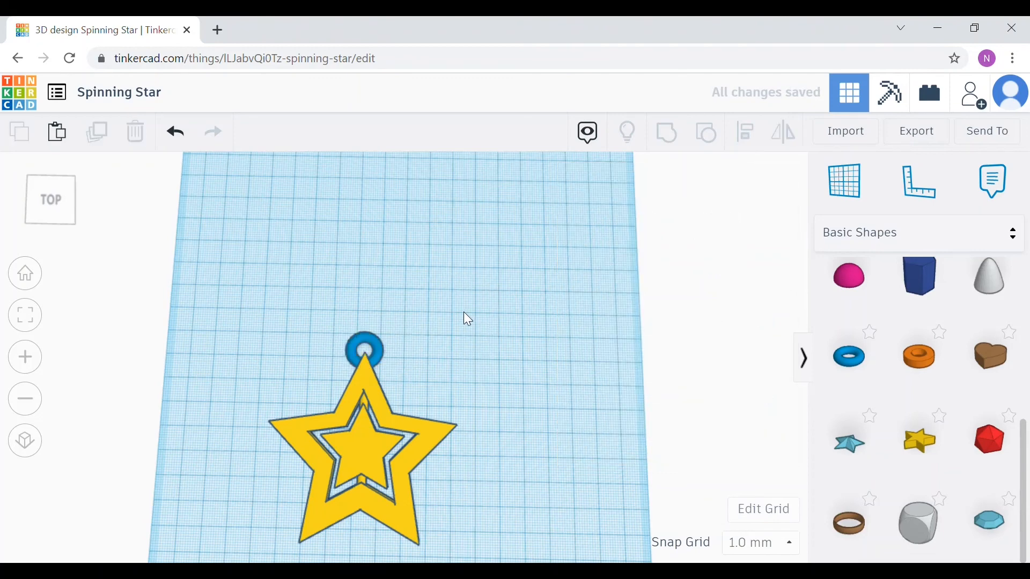
{"action": "left_click_drag", "start_coordinate": [220, 276], "coordinate": [475, 554]}
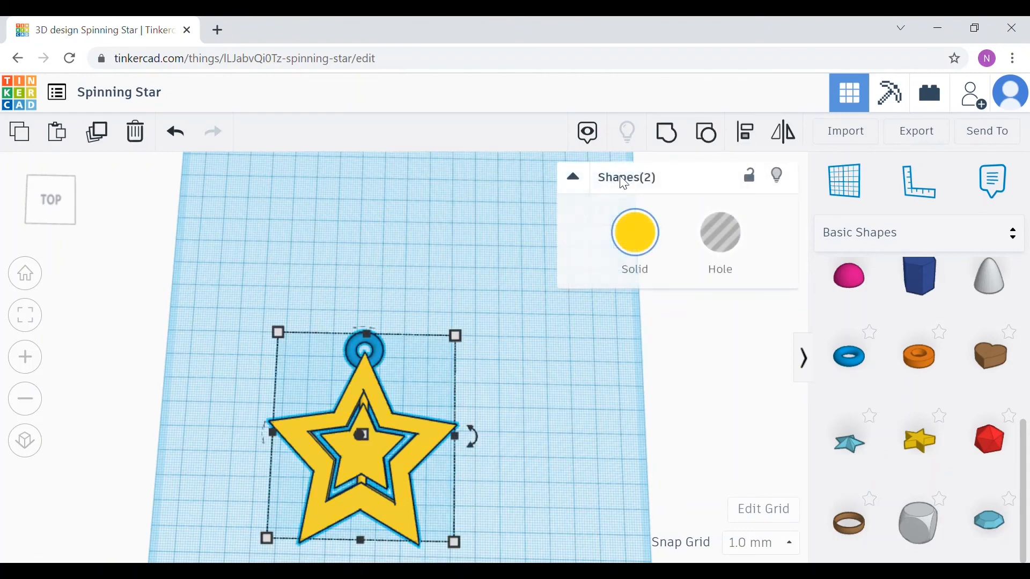
{"action": "left_click", "coordinate": [754, 137]}
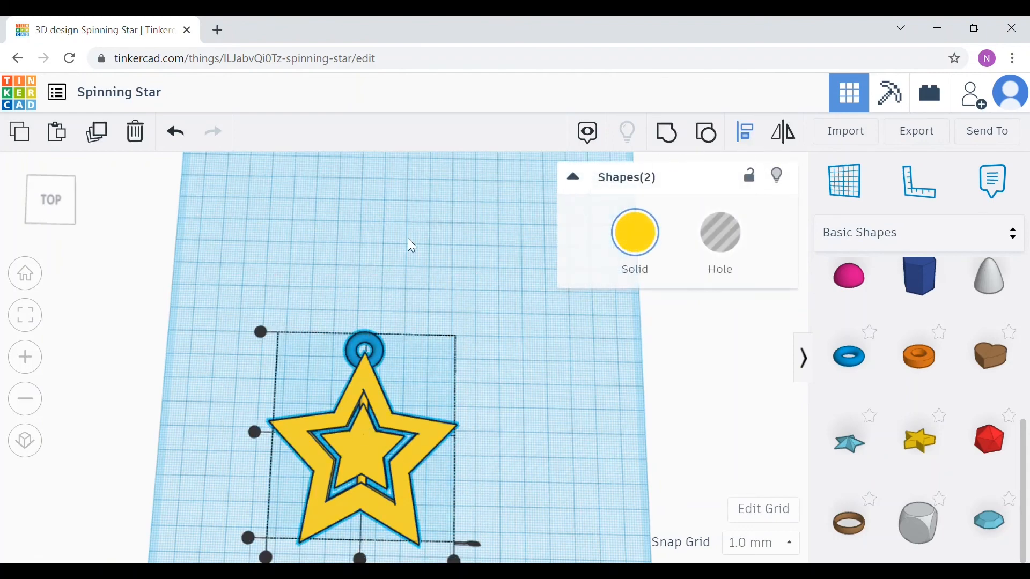
{"action": "left_click", "coordinate": [361, 557]}
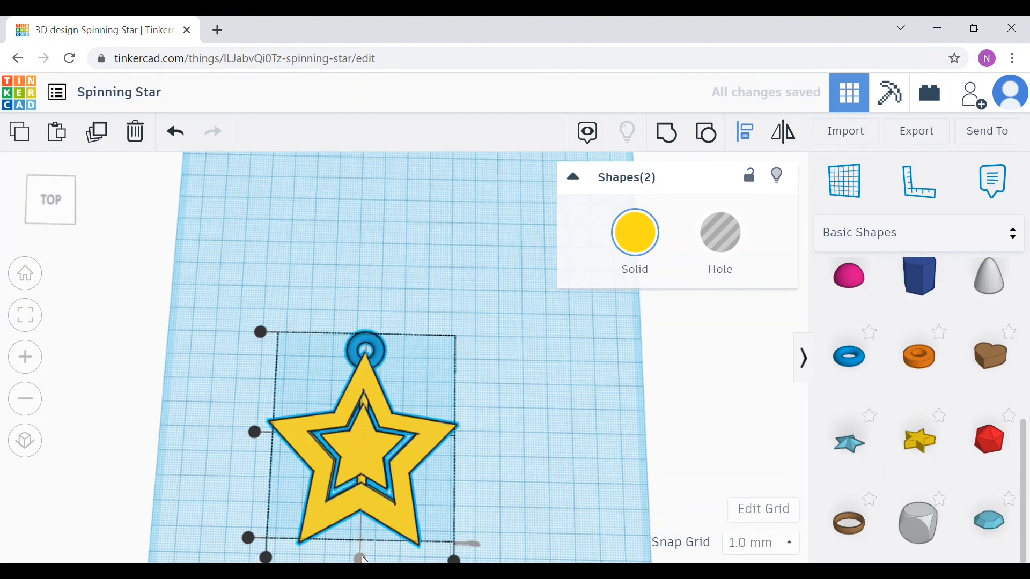
{"action": "left_click", "coordinate": [667, 133]}
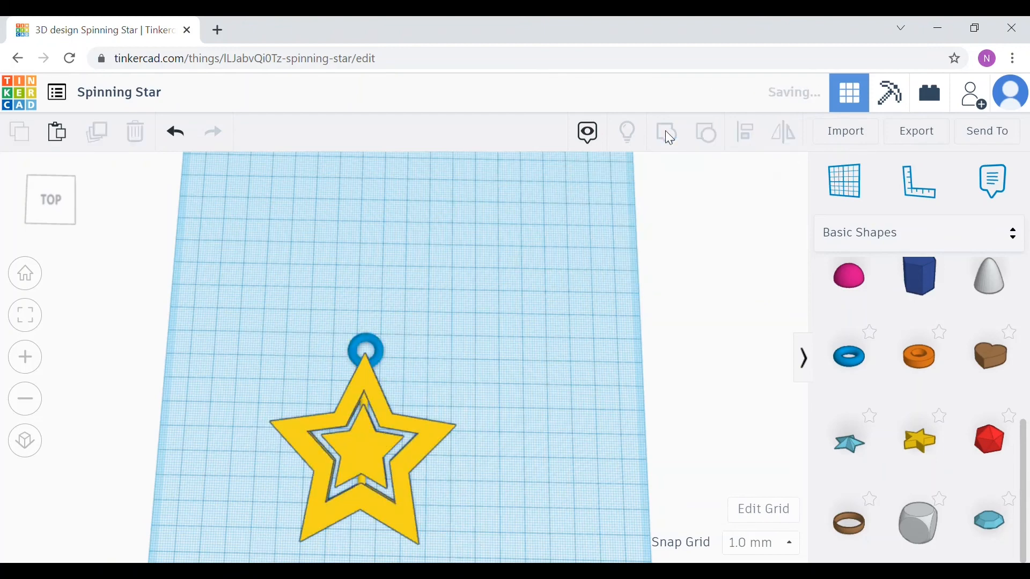
{"action": "left_click", "coordinate": [539, 337]}
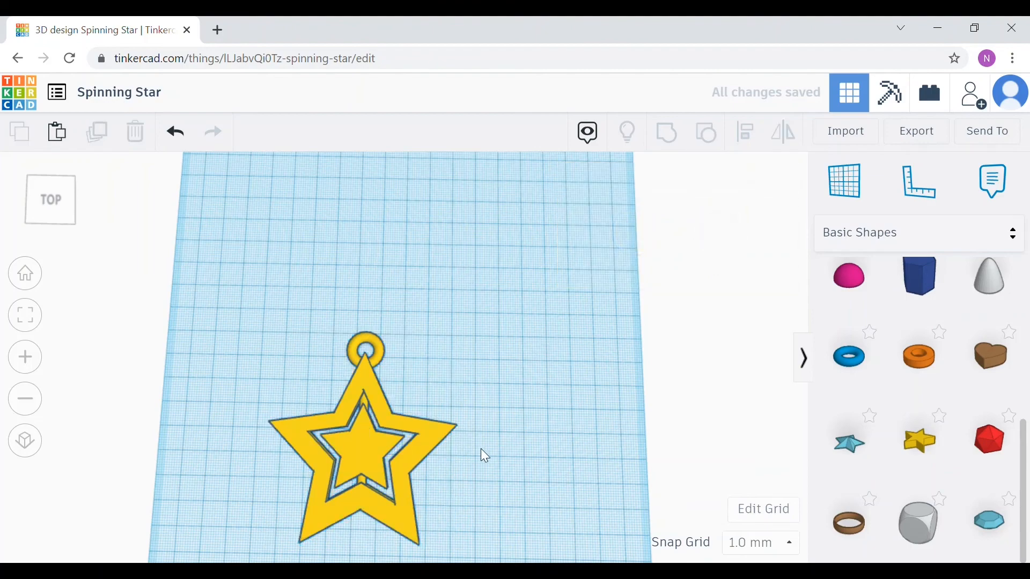
{"action": "right_click_drag", "start_coordinate": [491, 458], "coordinate": [505, 434]}
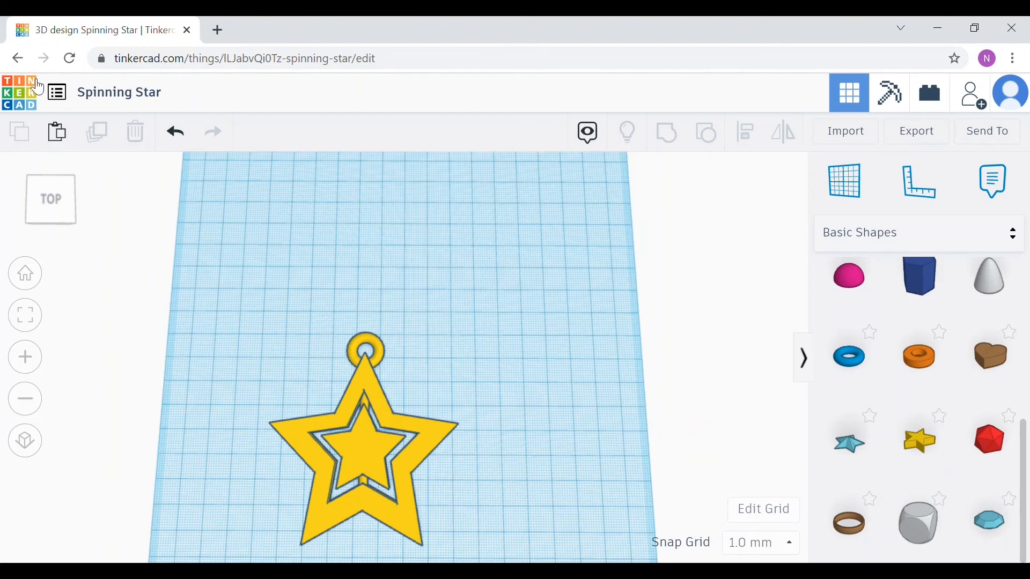
Step: Leave the editor for the dashboard and open the Spinning Star design's page
{"action": "left_click", "coordinate": [21, 98]}
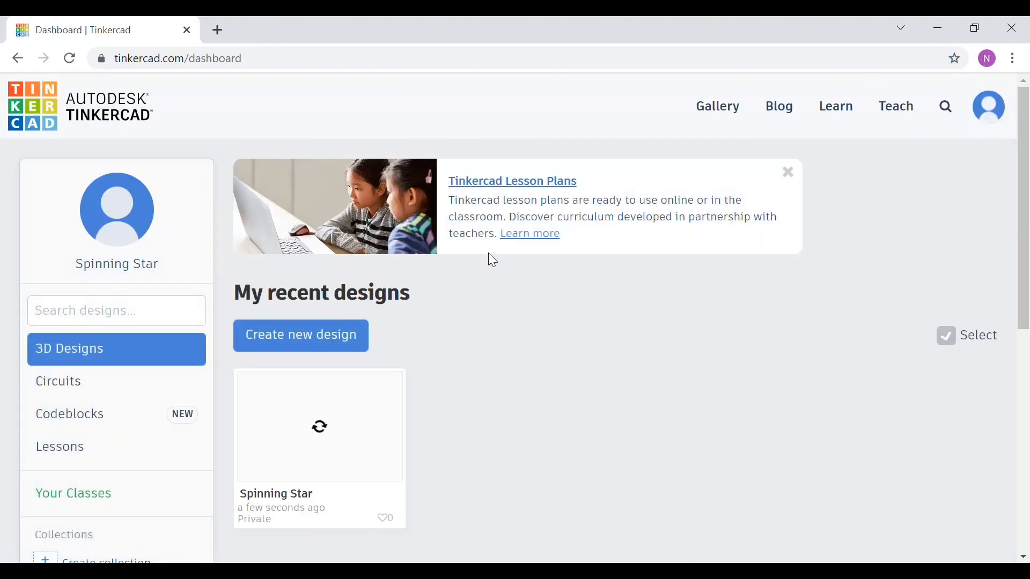
{"action": "mouse_move", "coordinate": [346, 472]}
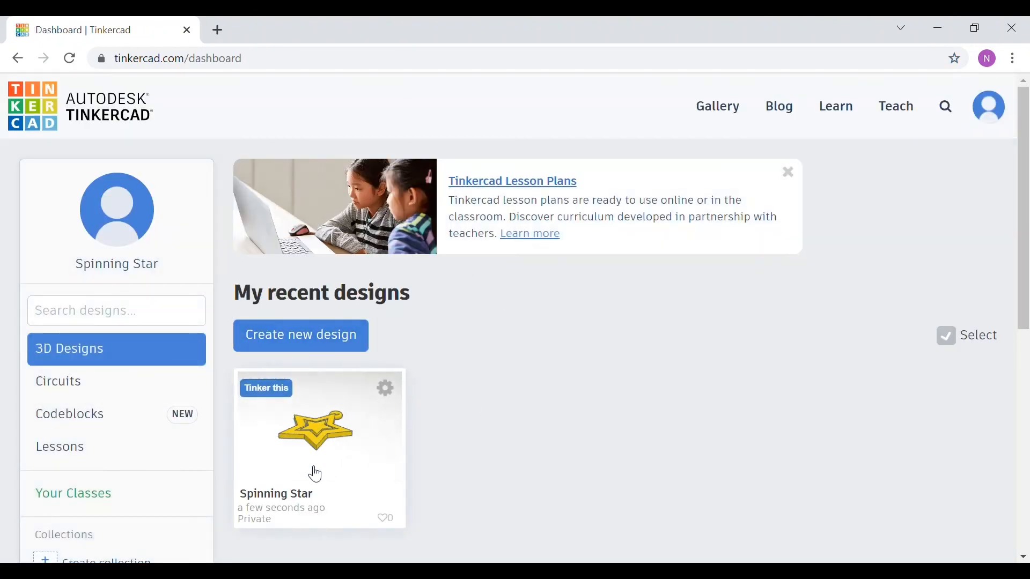
{"action": "left_click", "coordinate": [333, 446]}
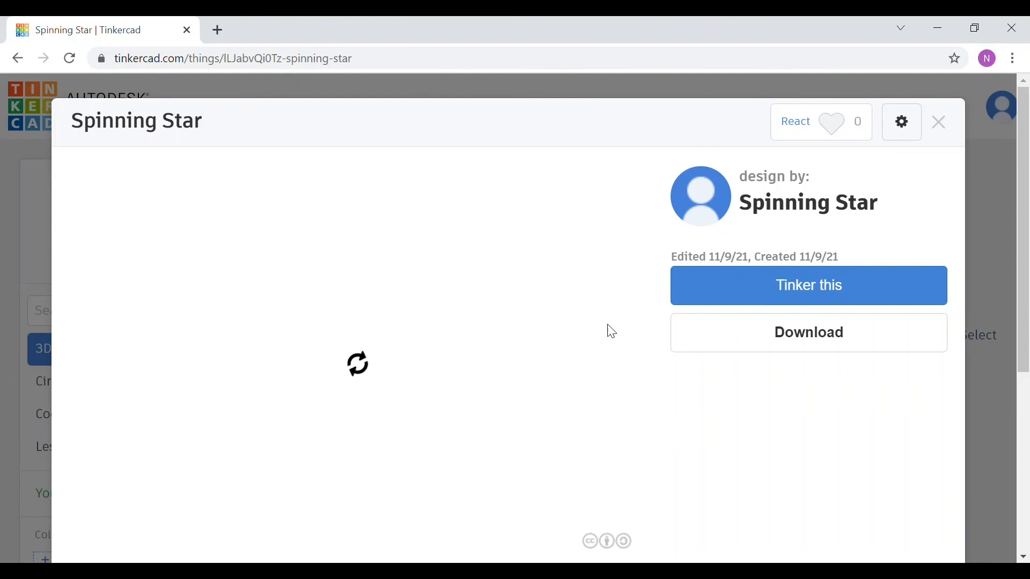
Step: Download the Spinning Star design as an STL file for 3D printing and open the downloaded file
{"action": "left_click", "coordinate": [843, 334]}
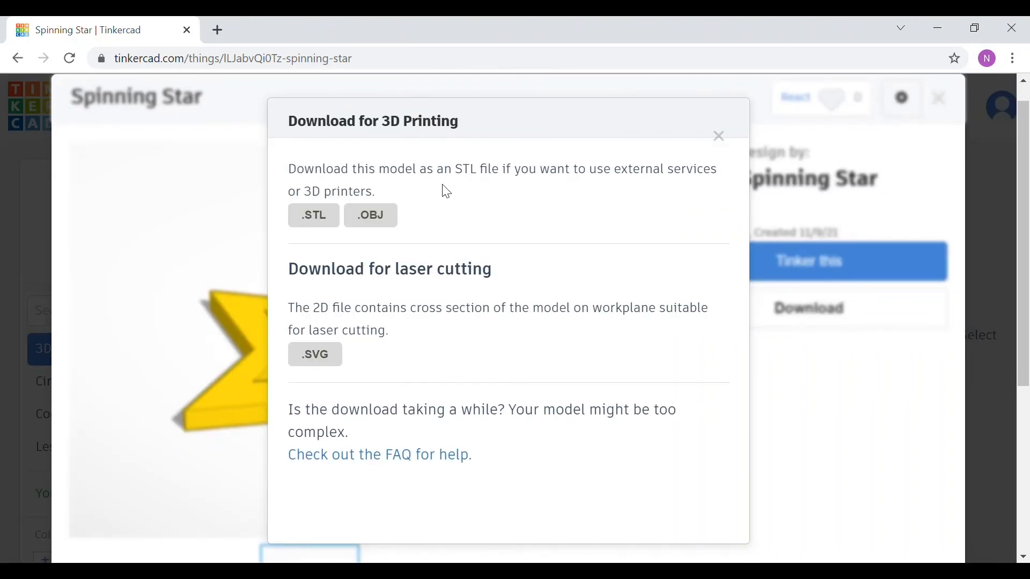
{"action": "left_click", "coordinate": [315, 217]}
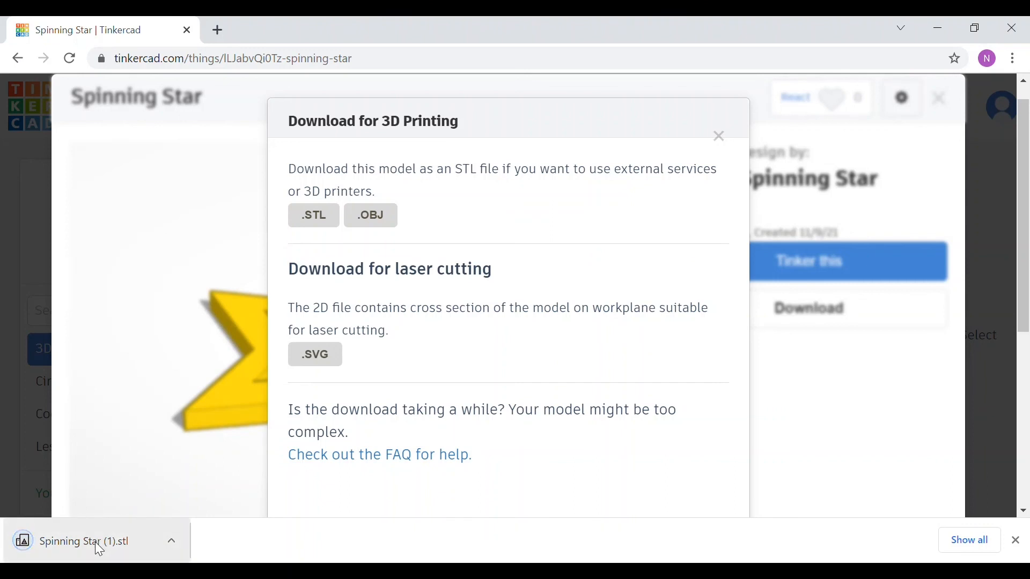
{"action": "left_click", "coordinate": [97, 543]}
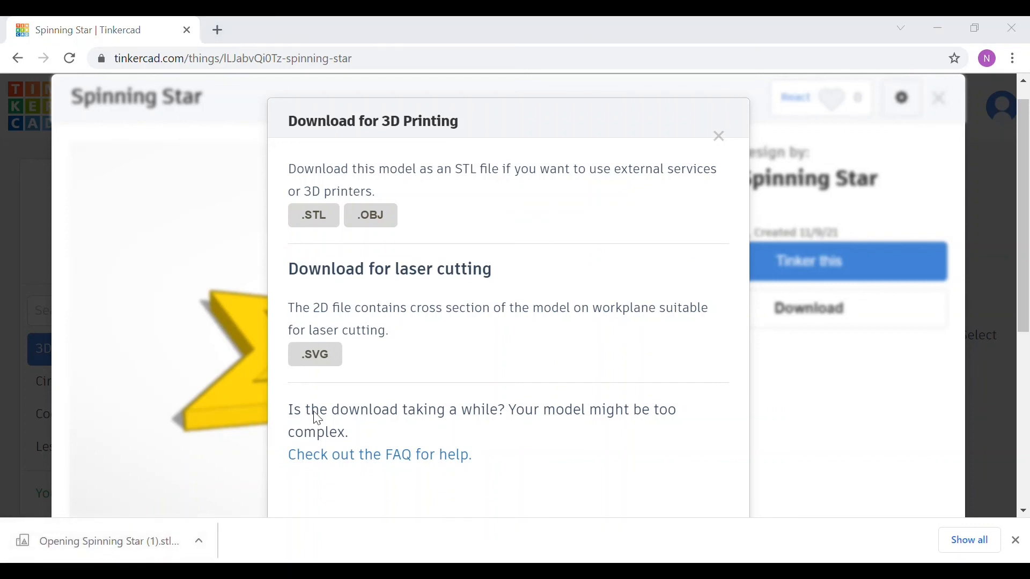